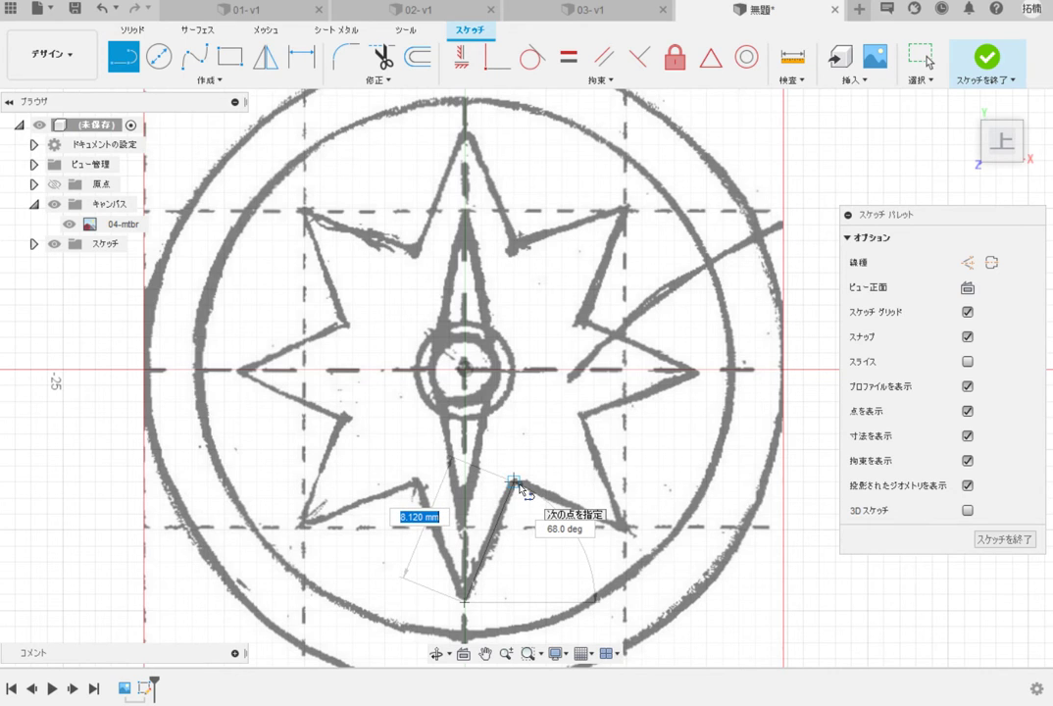
# Sketch an 8-sided circumscribed polygon centred on the origin, sized to enclose the star on the canvas image
pyautogui.press('Escape')
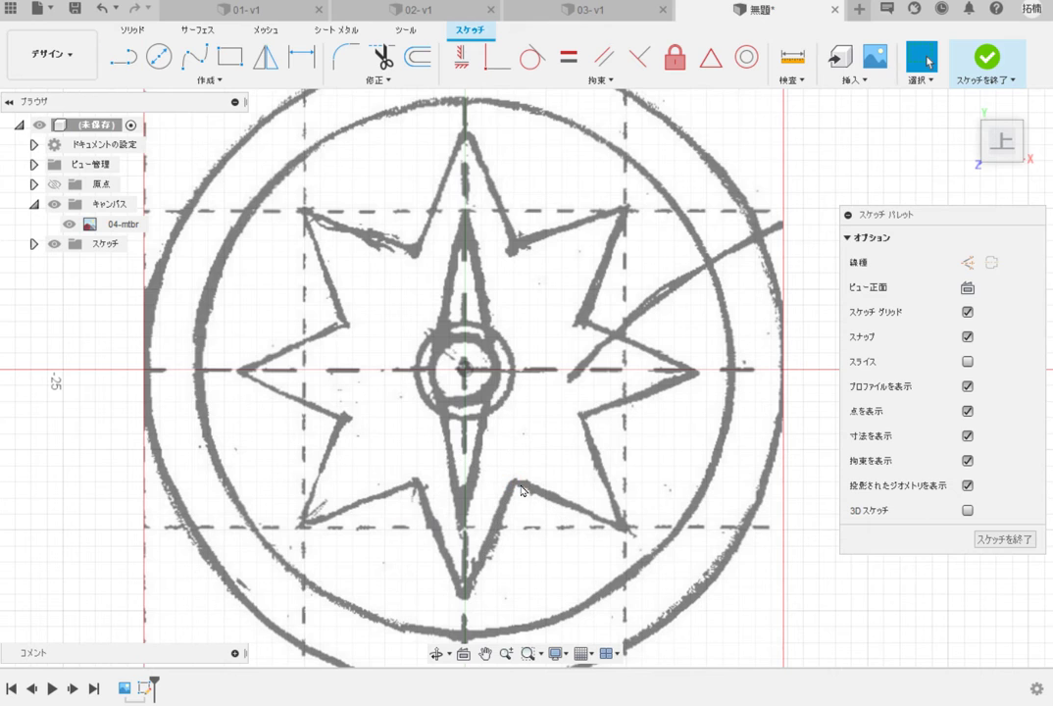
pyautogui.click(127, 77)
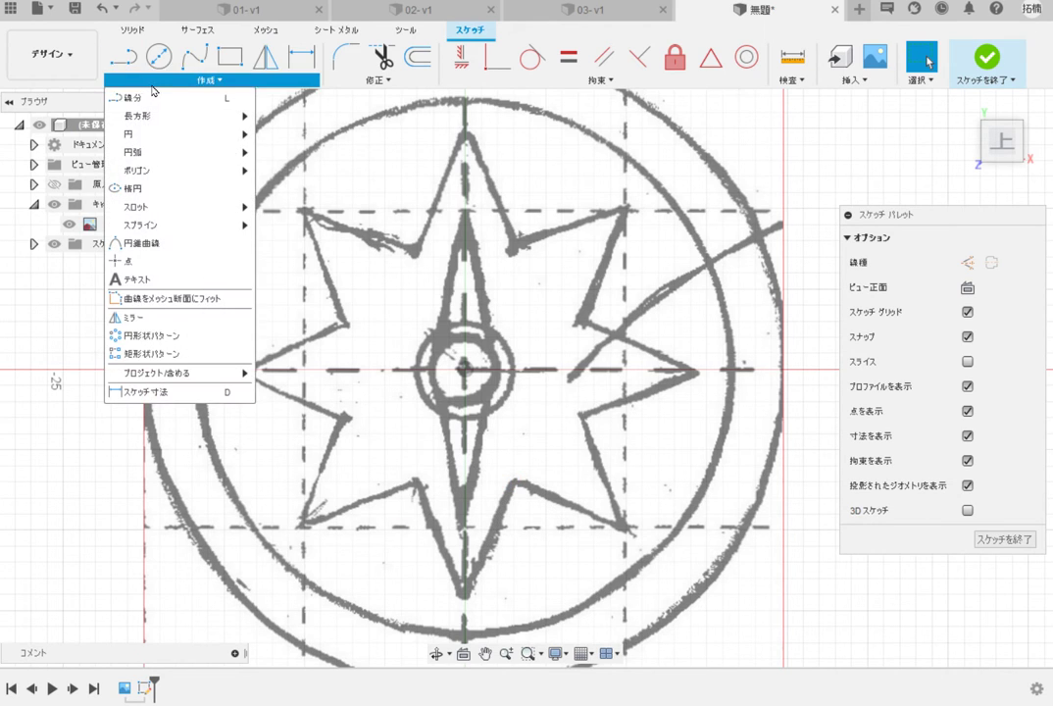
pyautogui.moveTo(193, 175)
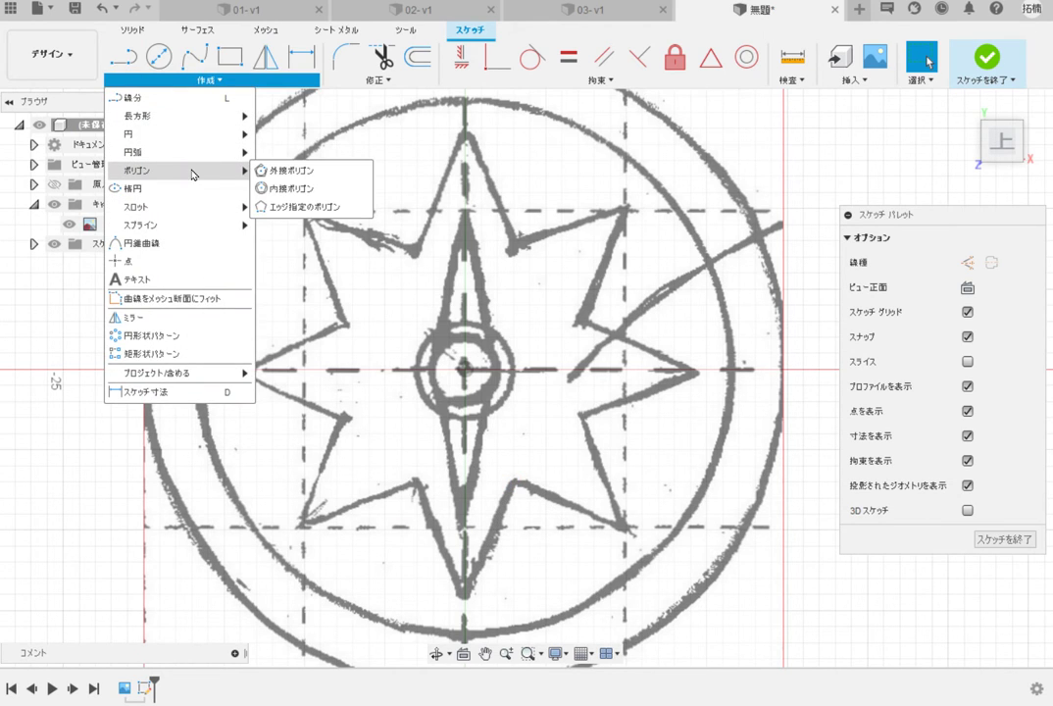
pyautogui.click(291, 171)
pyautogui.click(464, 370)
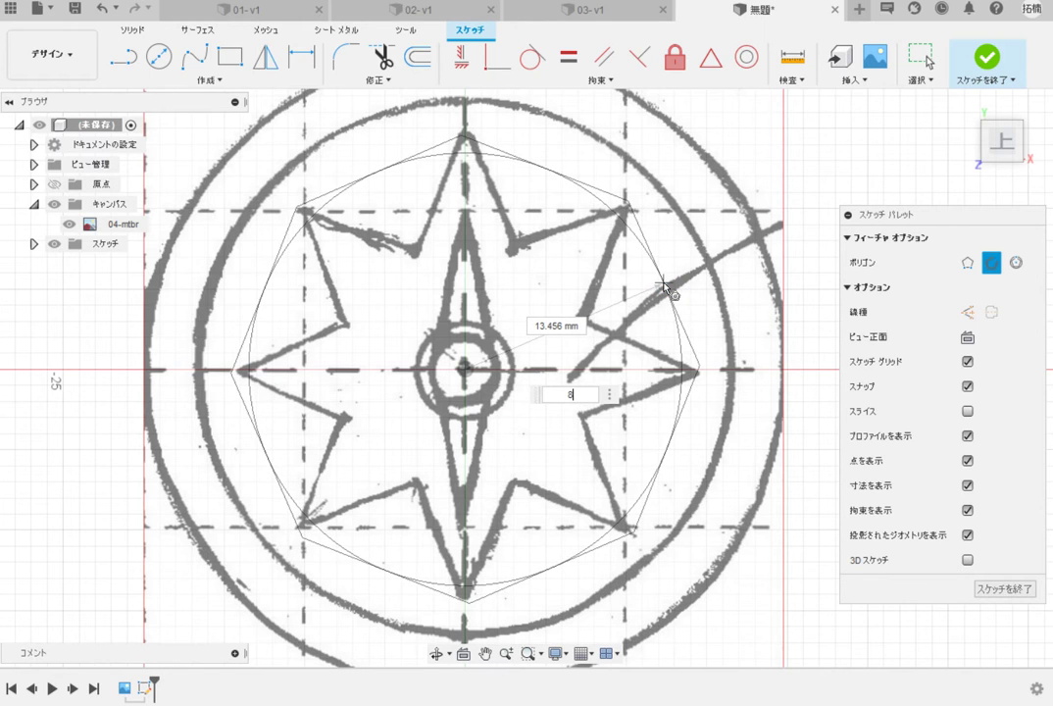
pyautogui.click(689, 370)
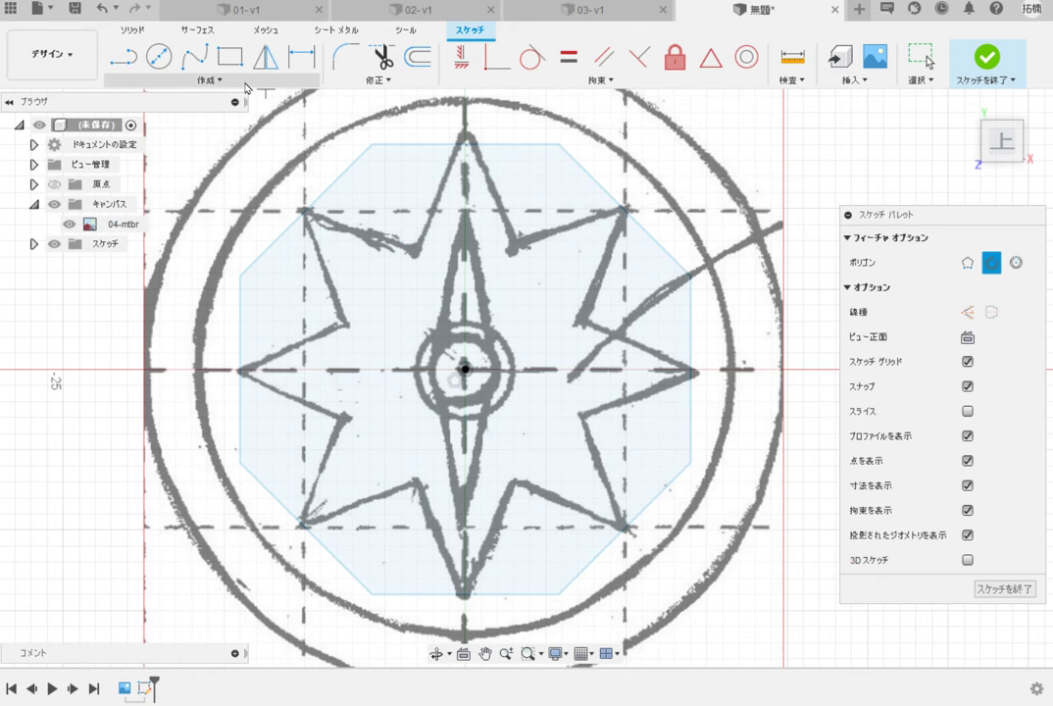
# Rotate the whole octagon by -22.5 degrees using Move/Copy, with the pivot set at its centre
pyautogui.click(393, 84)
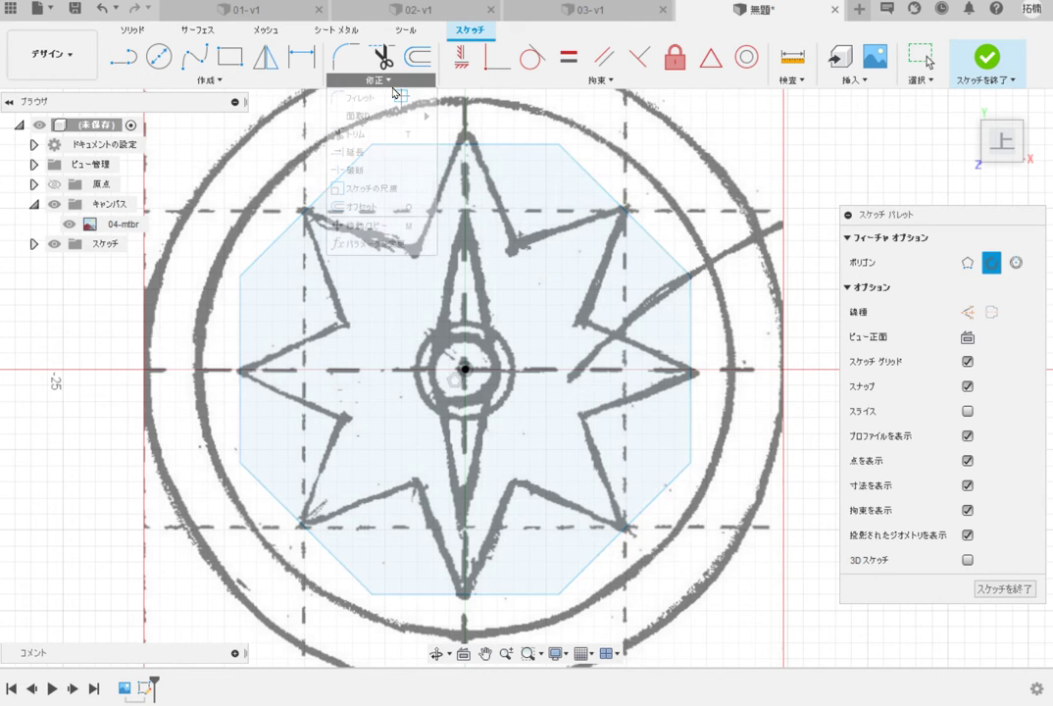
pyautogui.click(377, 224)
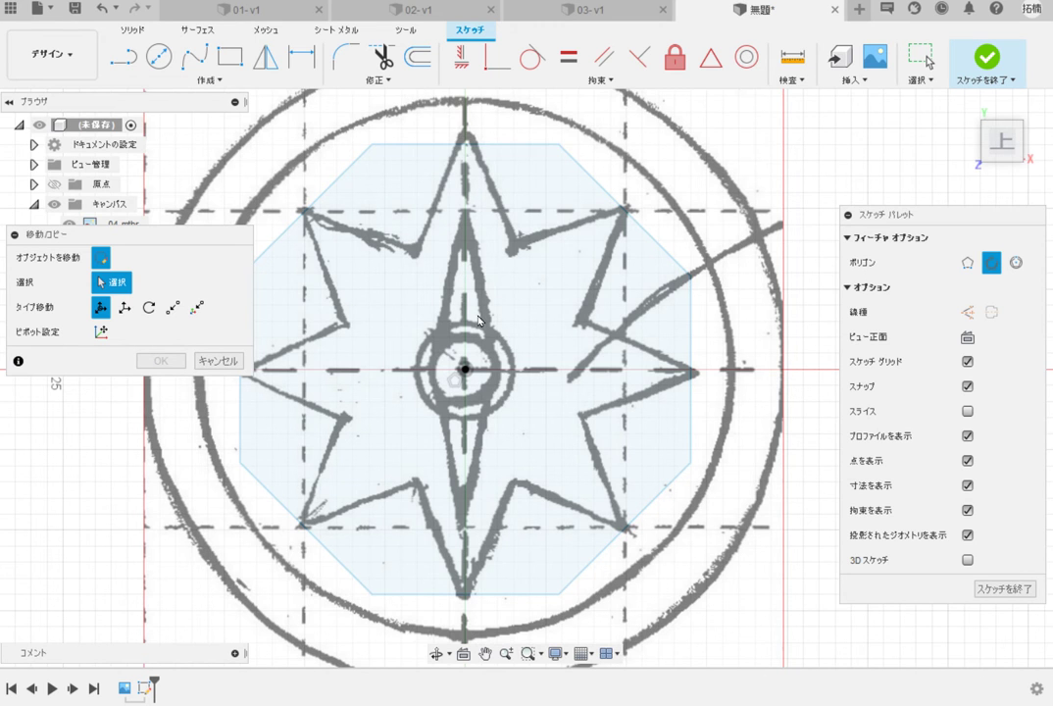
pyautogui.scroll(-3, 464, 397)
pyautogui.moveTo(289, 196)
pyautogui.mouseDown()
pyautogui.moveTo(681, 547)
pyautogui.moveTo(691, 567)
pyautogui.mouseUp()
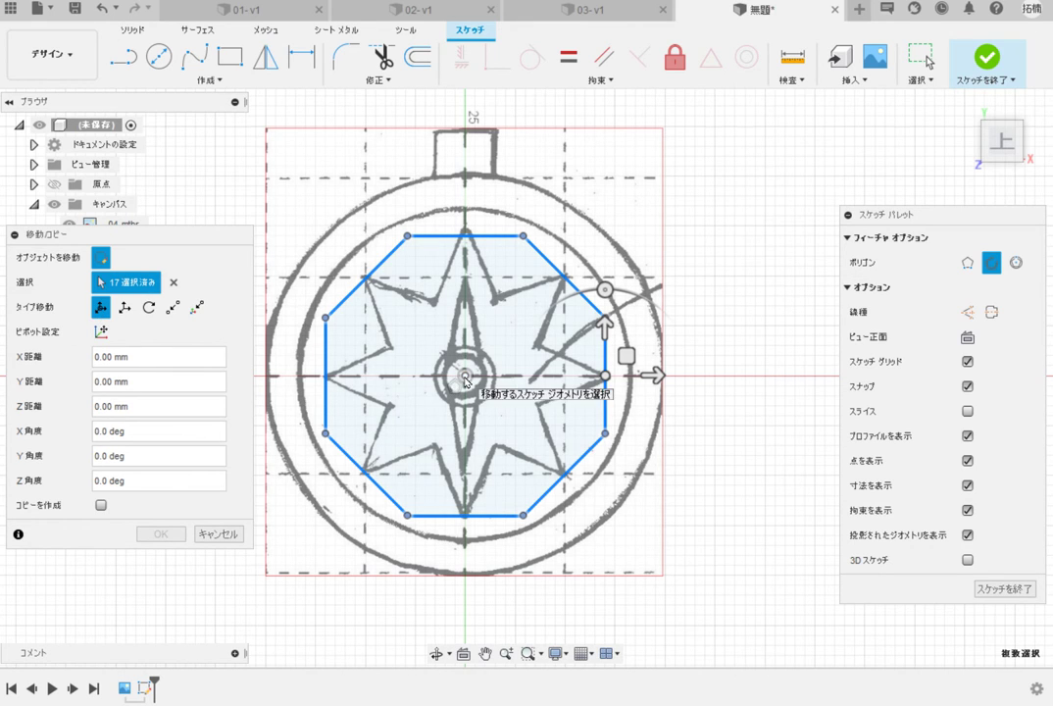
pyautogui.click(99, 335)
pyautogui.click(463, 376)
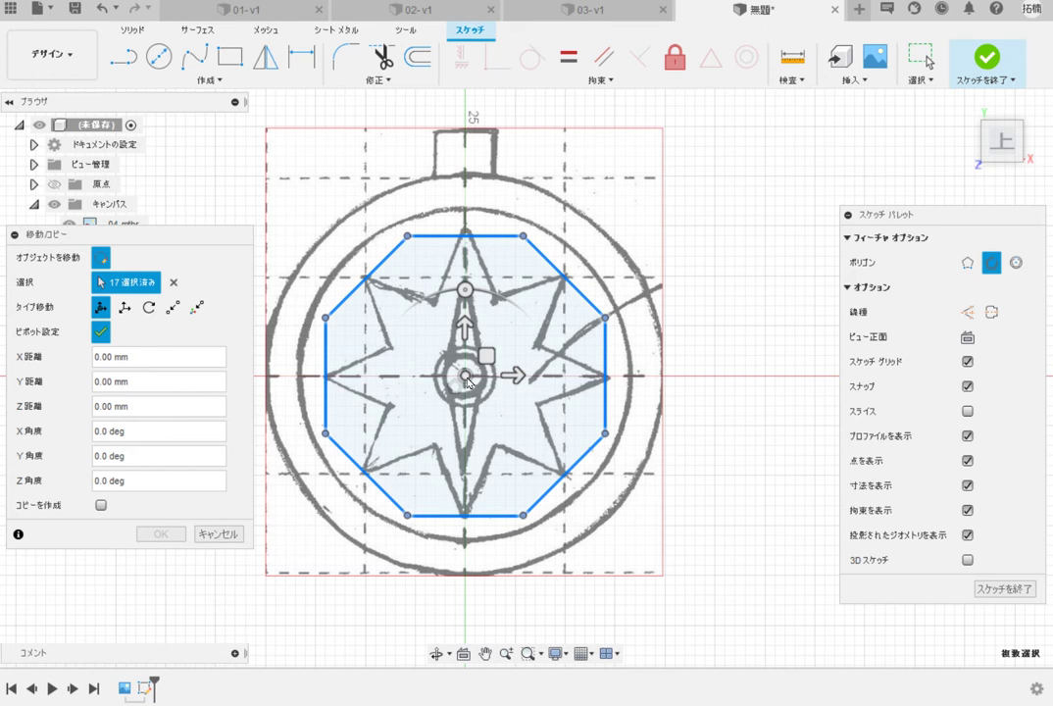
pyautogui.click(100, 333)
pyautogui.moveTo(468, 284); pyautogui.dragTo(499, 287)
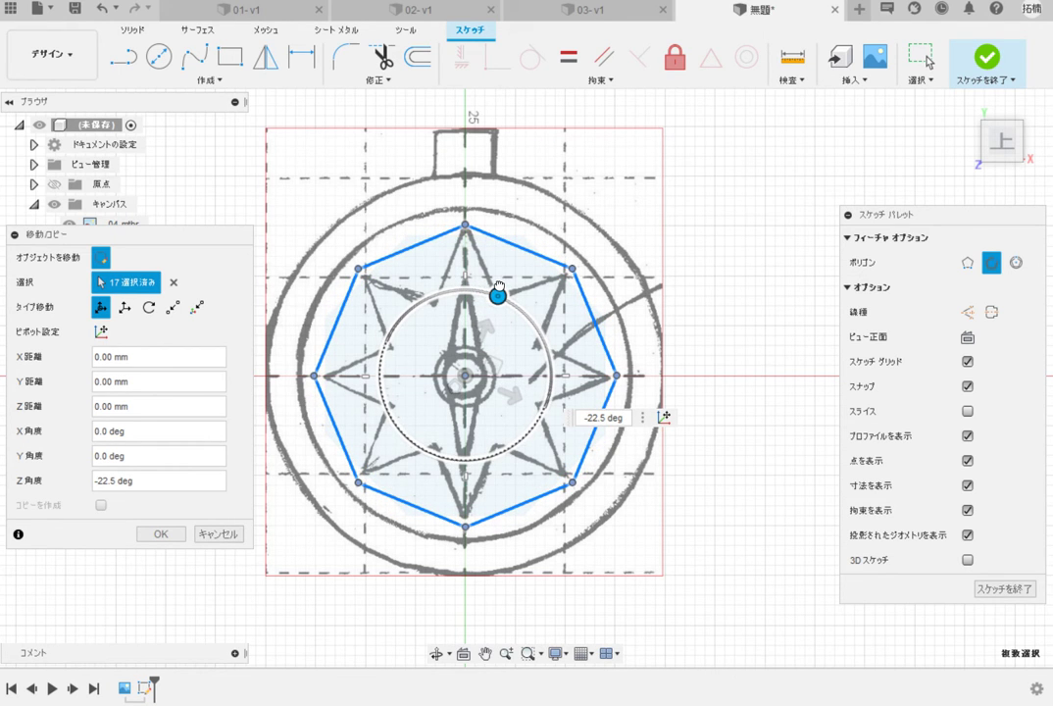
pyautogui.moveTo(499, 287); pyautogui.dragTo(499, 287)
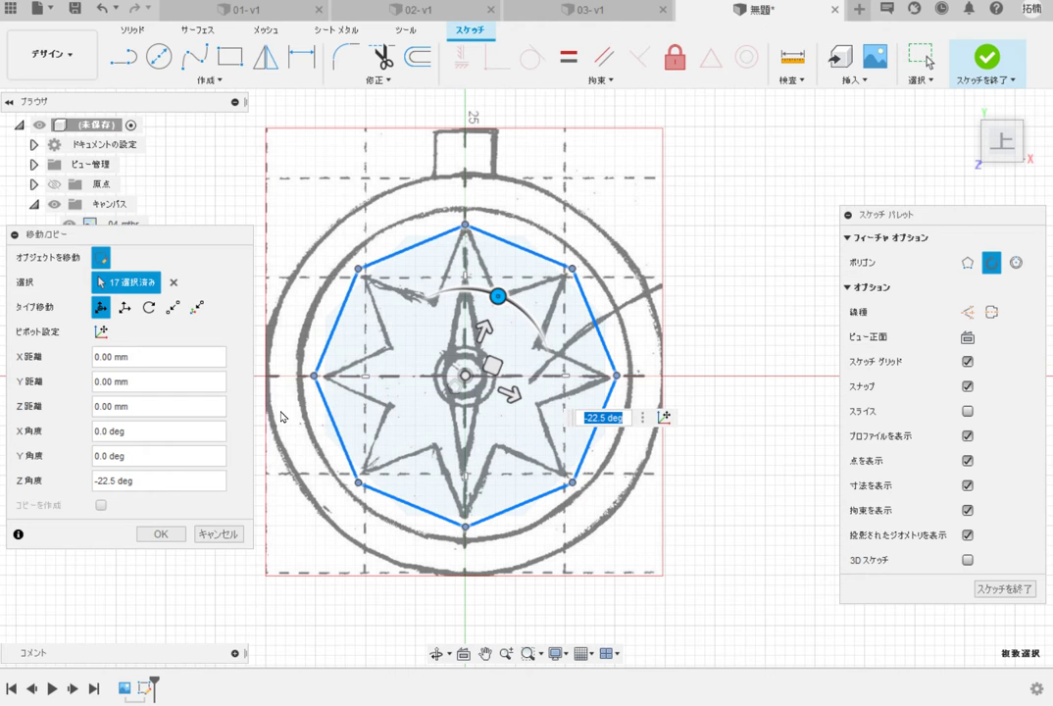
pyautogui.click(171, 536)
# Sketch two connected lines from the octagon's bottom vertex through the star's nearest inner corner to the lower-right vertex
pyautogui.scroll(5, 526, 369)
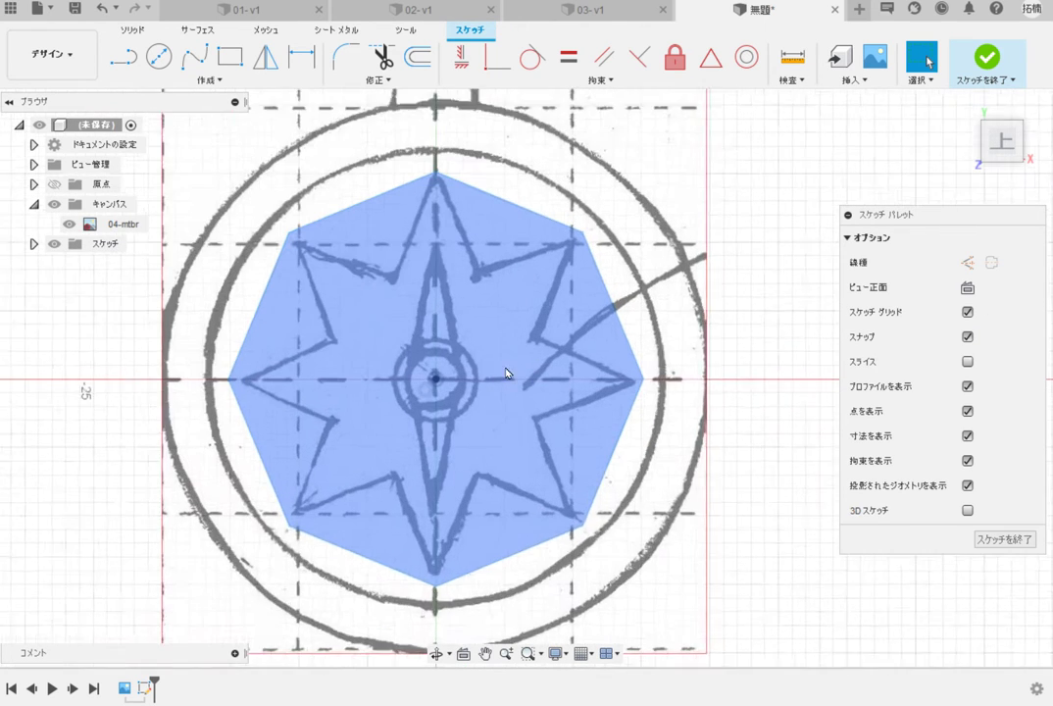
pyautogui.scroll(-3, 454, 403)
pyautogui.scroll(-1, 425, 417)
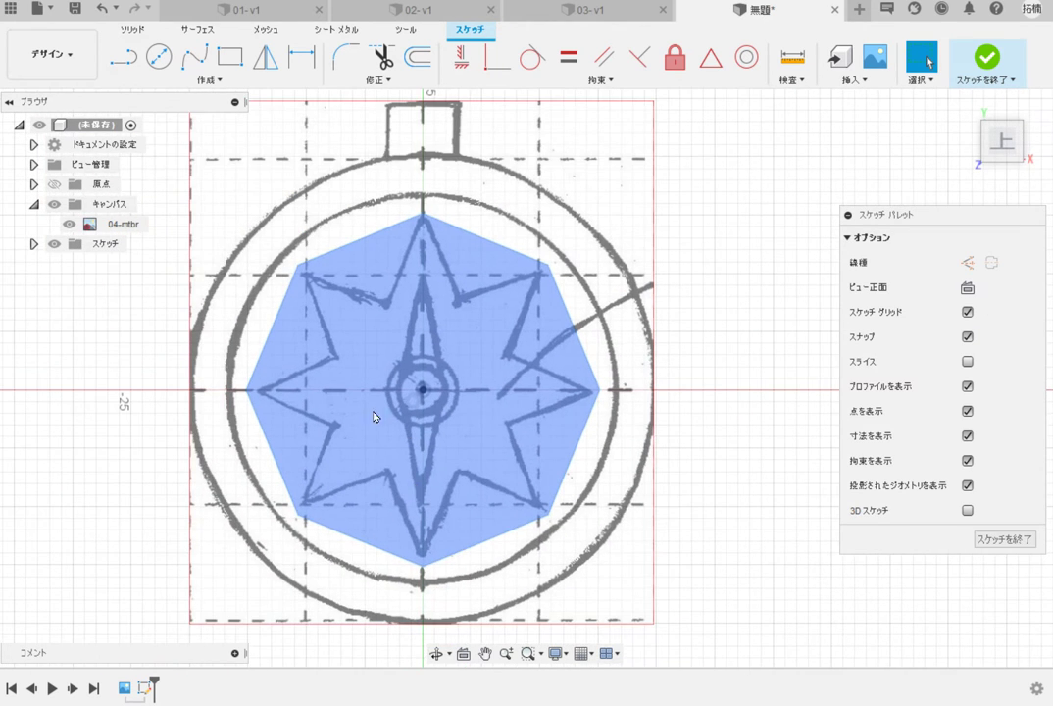
pyautogui.press('l')
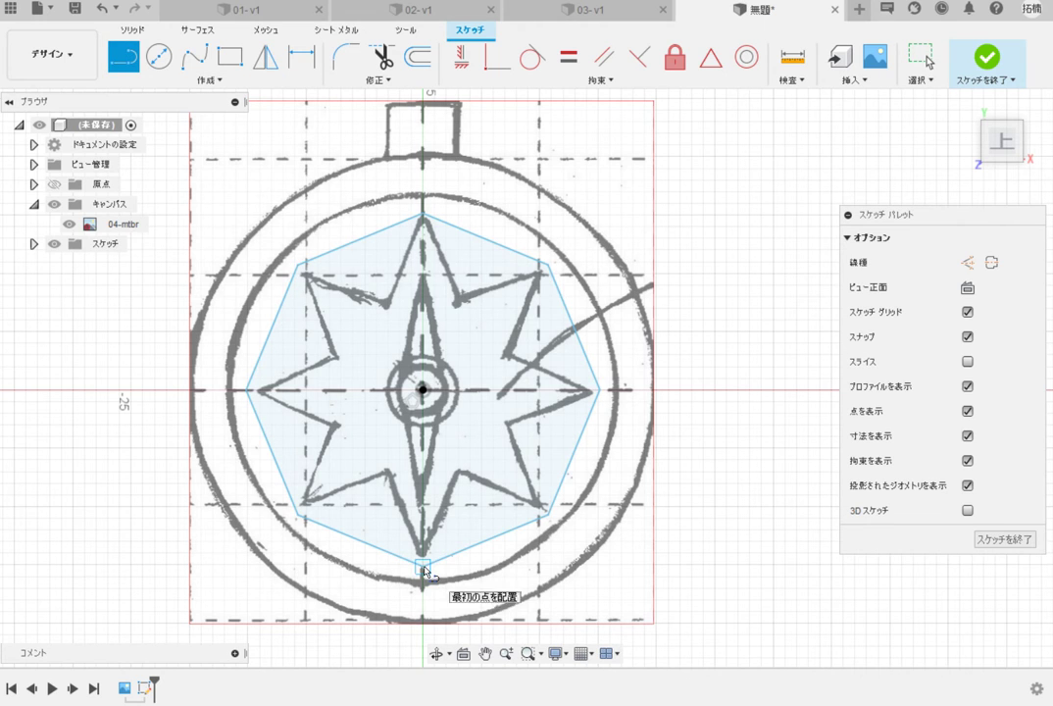
pyautogui.click(422, 564)
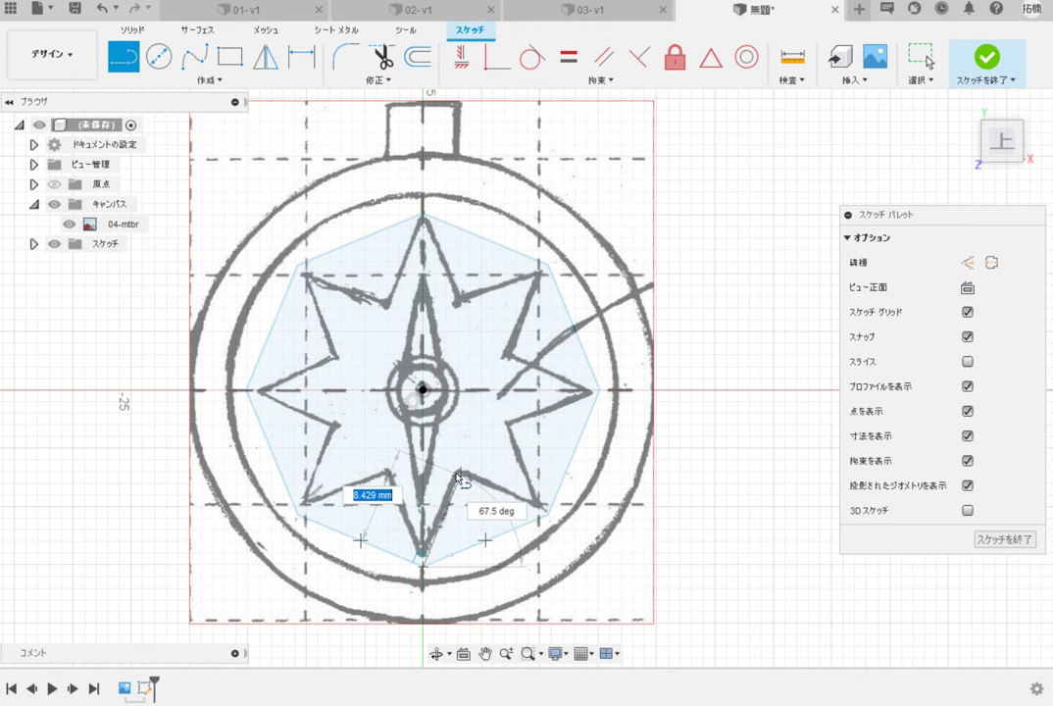
pyautogui.click(459, 475)
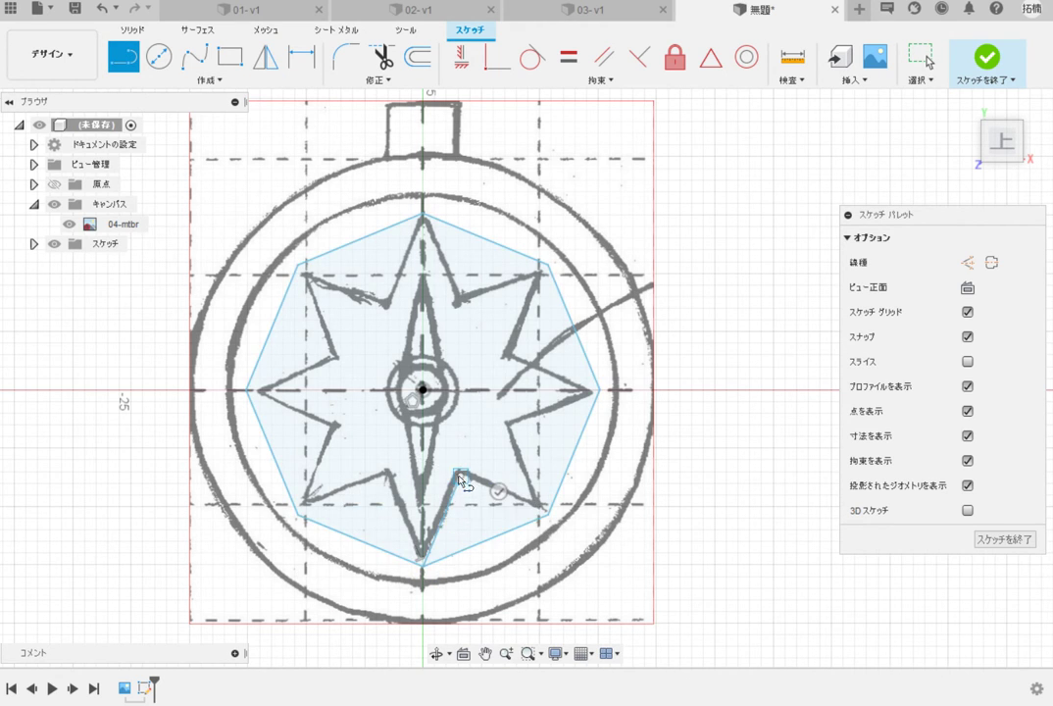
pyautogui.click(547, 511)
# Trace the star from the octagon's lower-right vertex through the inner corner to the rightmost vertex
pyautogui.scroll(3, 547, 511)
pyautogui.scroll(2, 547, 511)
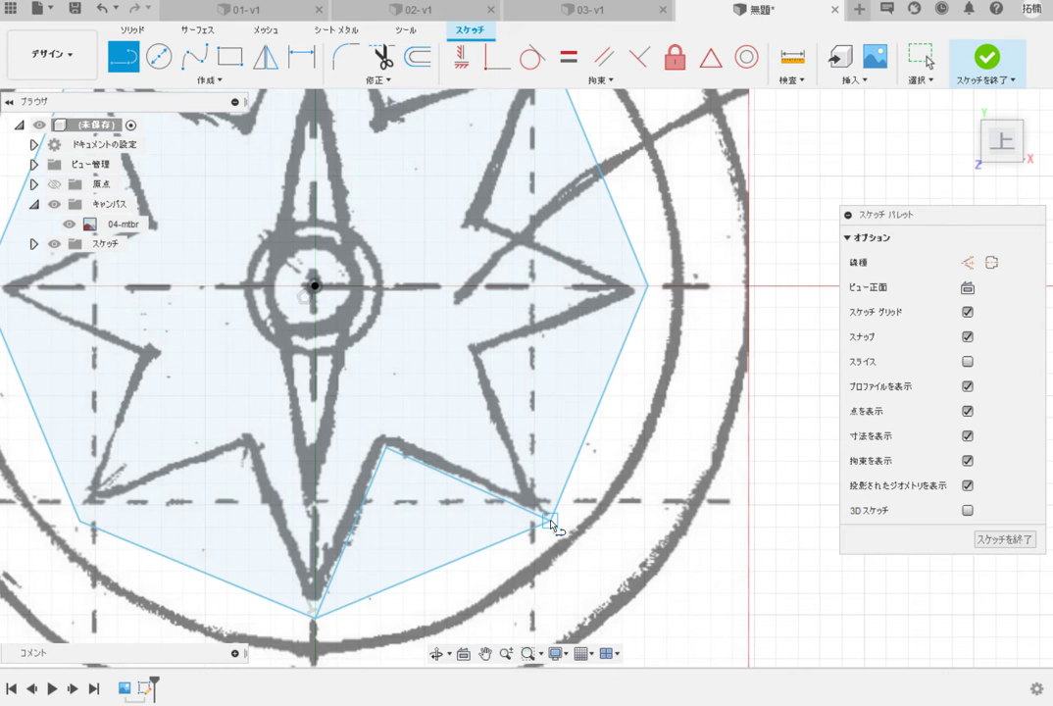
pyautogui.click(479, 348)
pyautogui.click(646, 288)
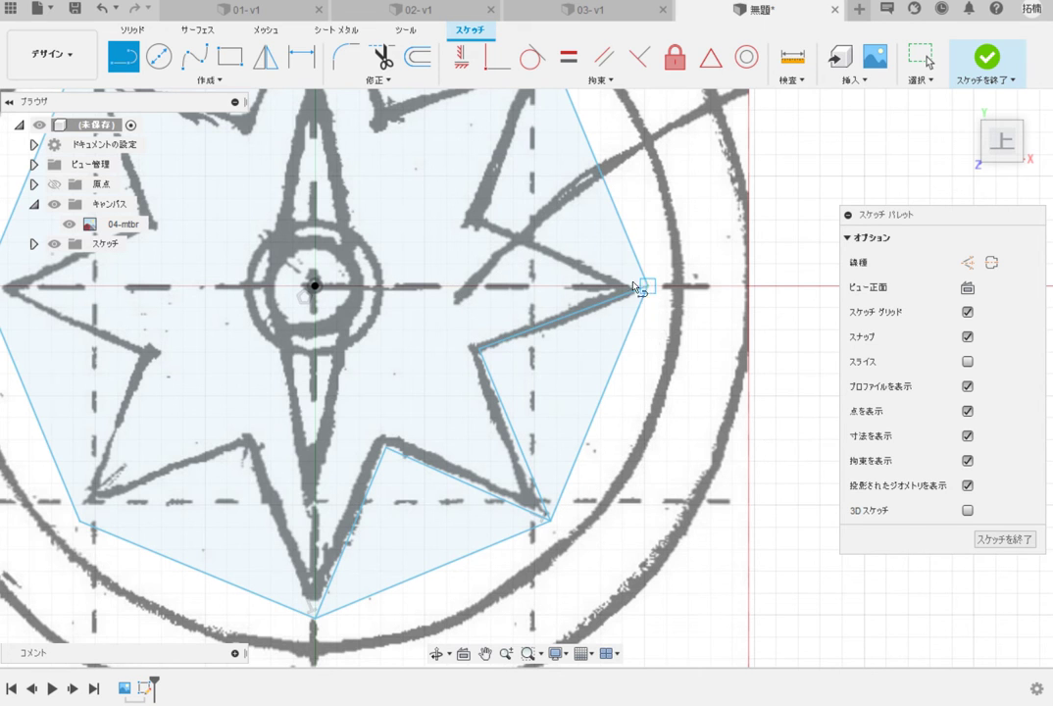
pyautogui.click(641, 286)
# Trace the star from the rightmost vertex via the upper-right vertex to the inner corner beside the top point
pyautogui.scroll(-3, 468, 231)
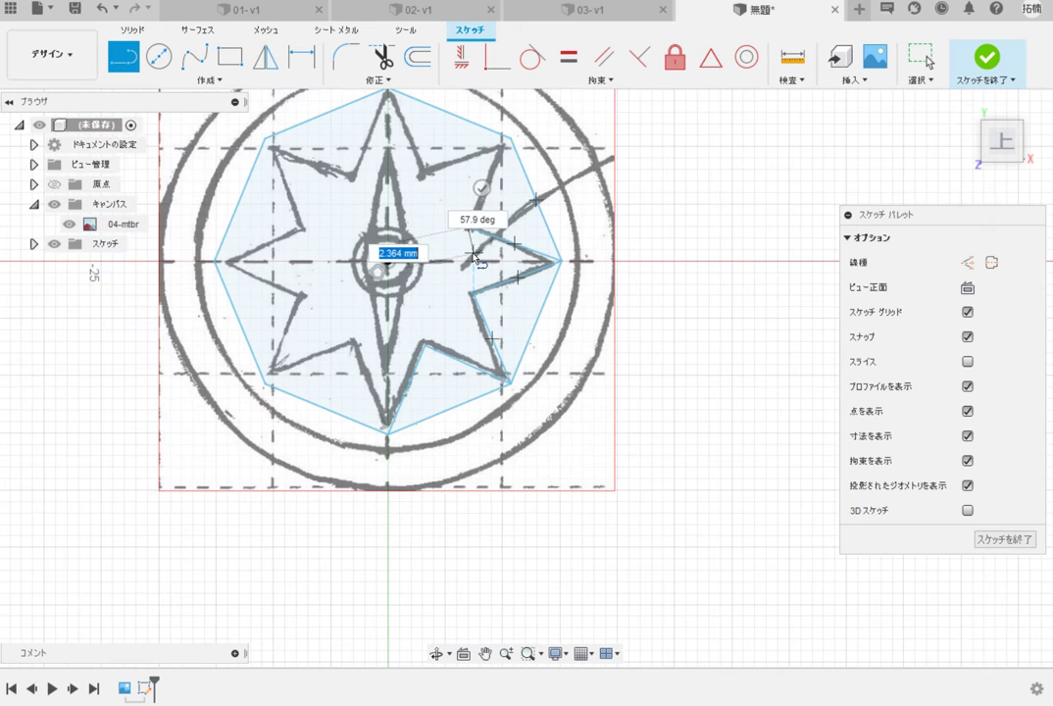
pyautogui.press('Escape')
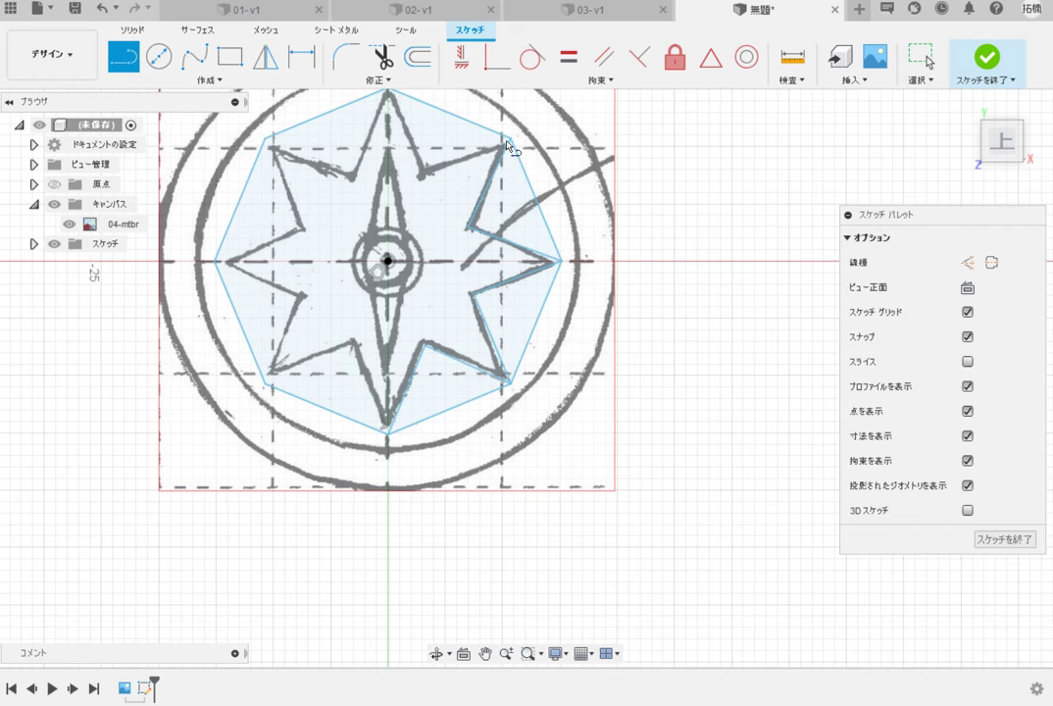
pyautogui.click(510, 142)
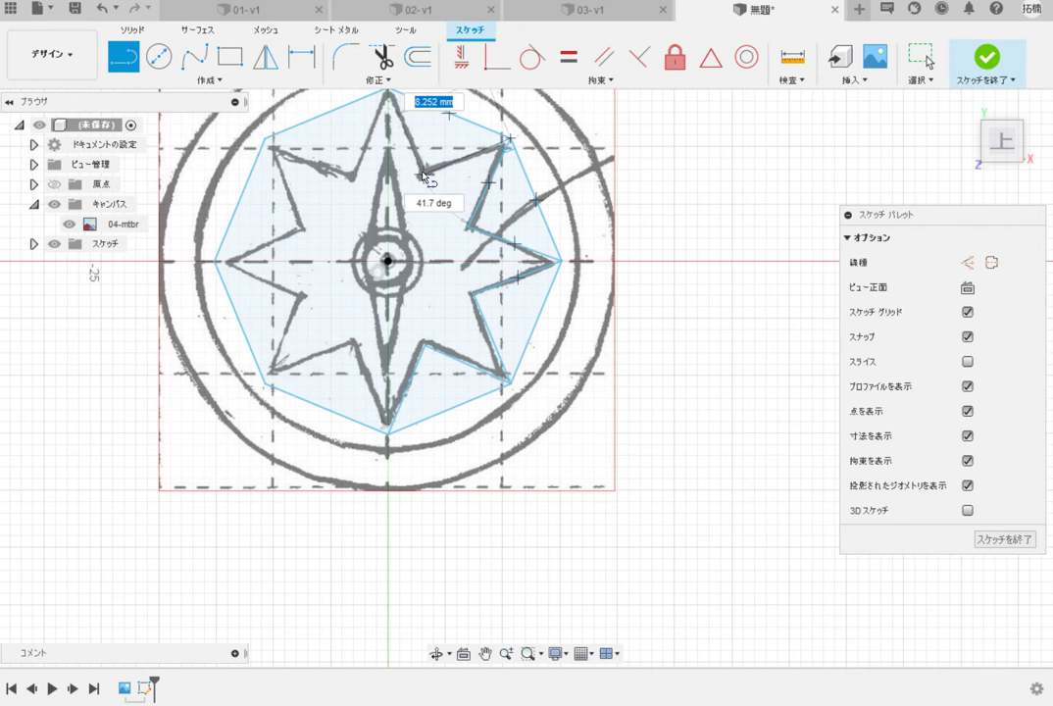
pyautogui.click(424, 176)
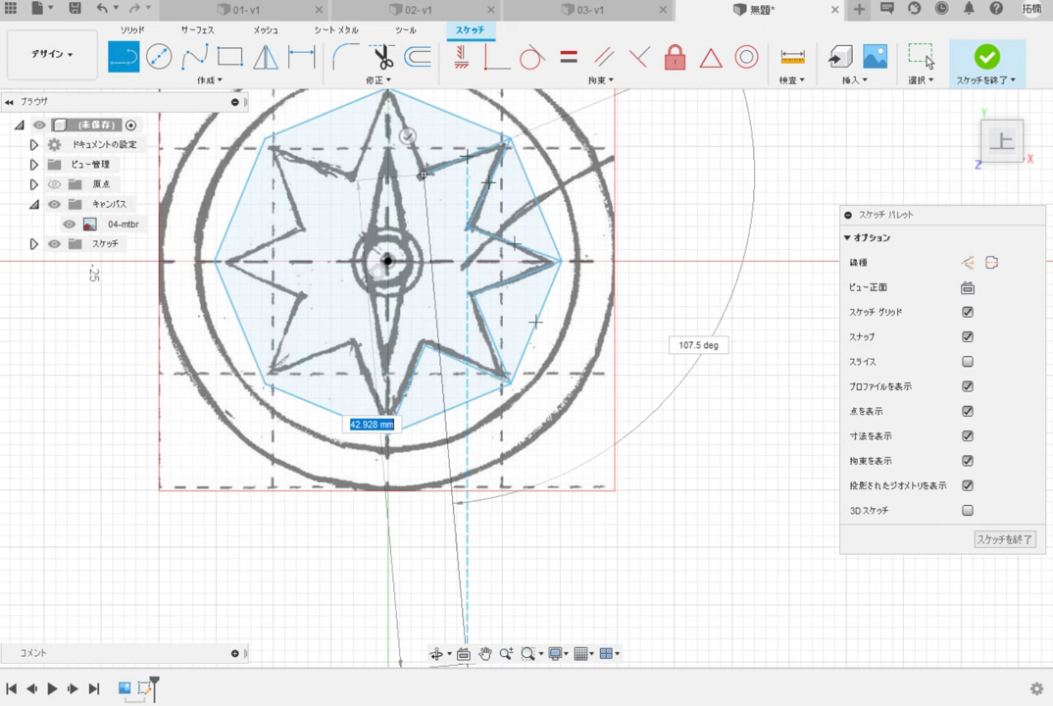
# Finish the star's right half with a line from the upper inner corner to the octagon's top vertex
pyautogui.click(486, 653)
pyautogui.moveTo(446, 371); pyautogui.dragTo(542, 567)
pyautogui.scroll(5, 485, 321)
pyautogui.scroll(-7, 506, 350)
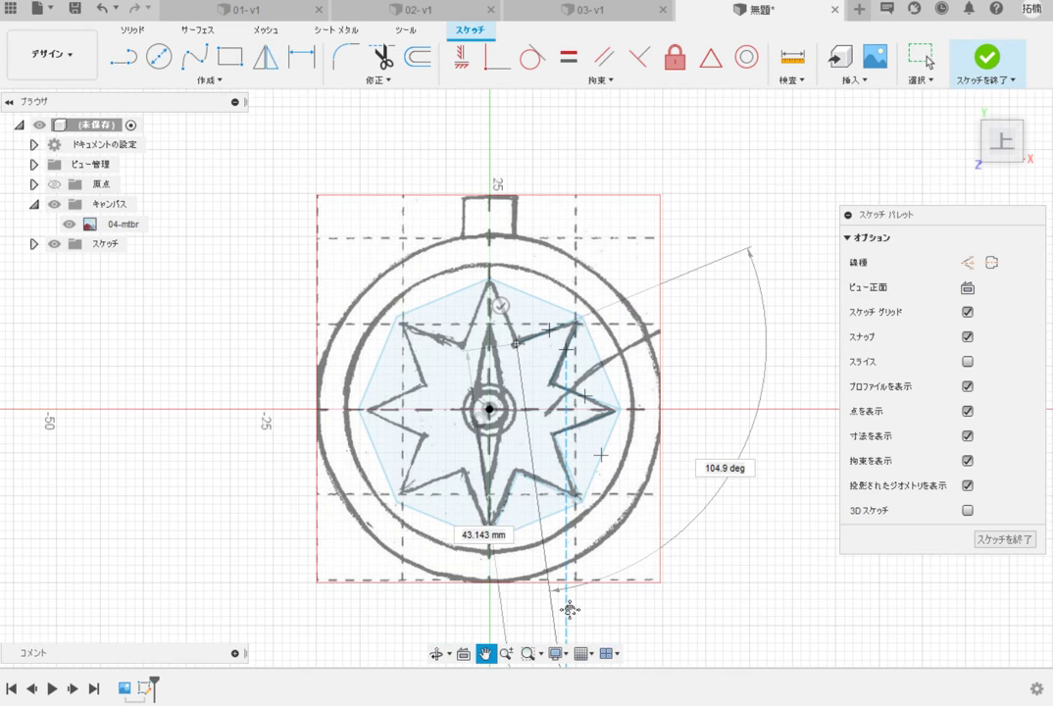
pyautogui.press('Escape')
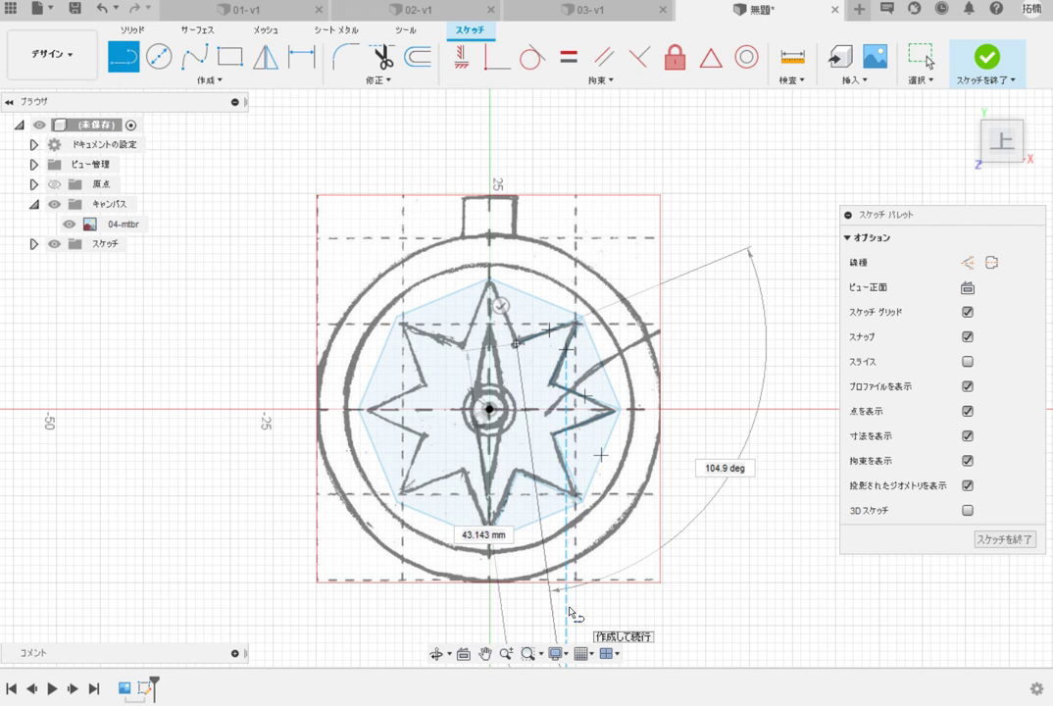
pyautogui.press('Escape')
pyautogui.scroll(2, 516, 339)
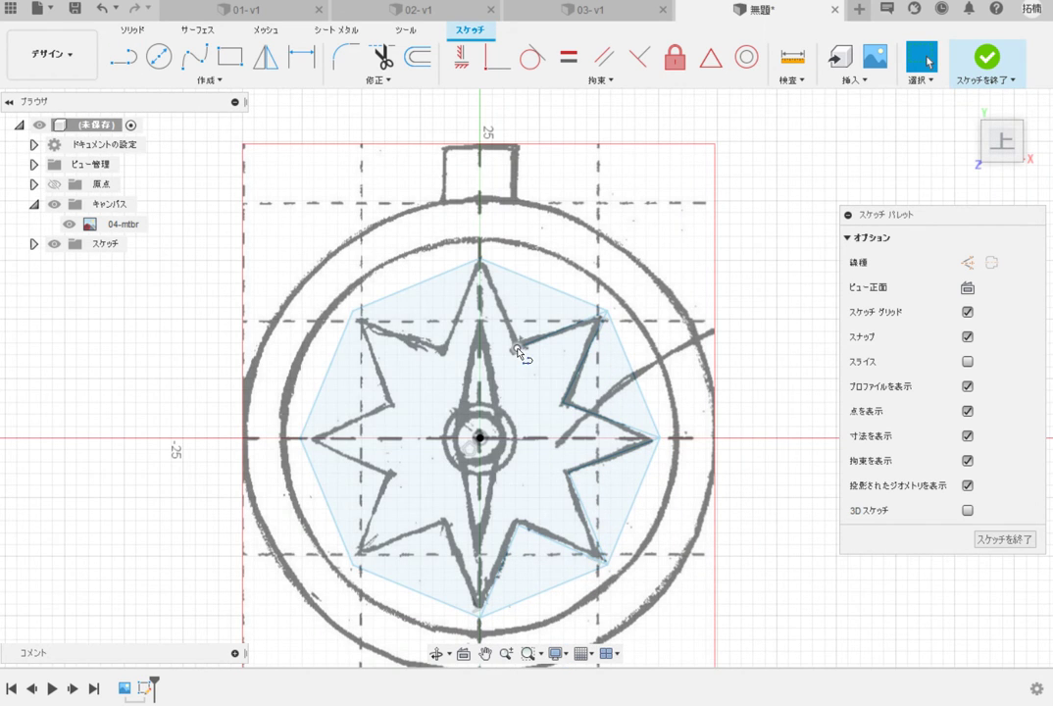
pyautogui.press('l')
pyautogui.click(510, 333)
pyautogui.click(480, 267)
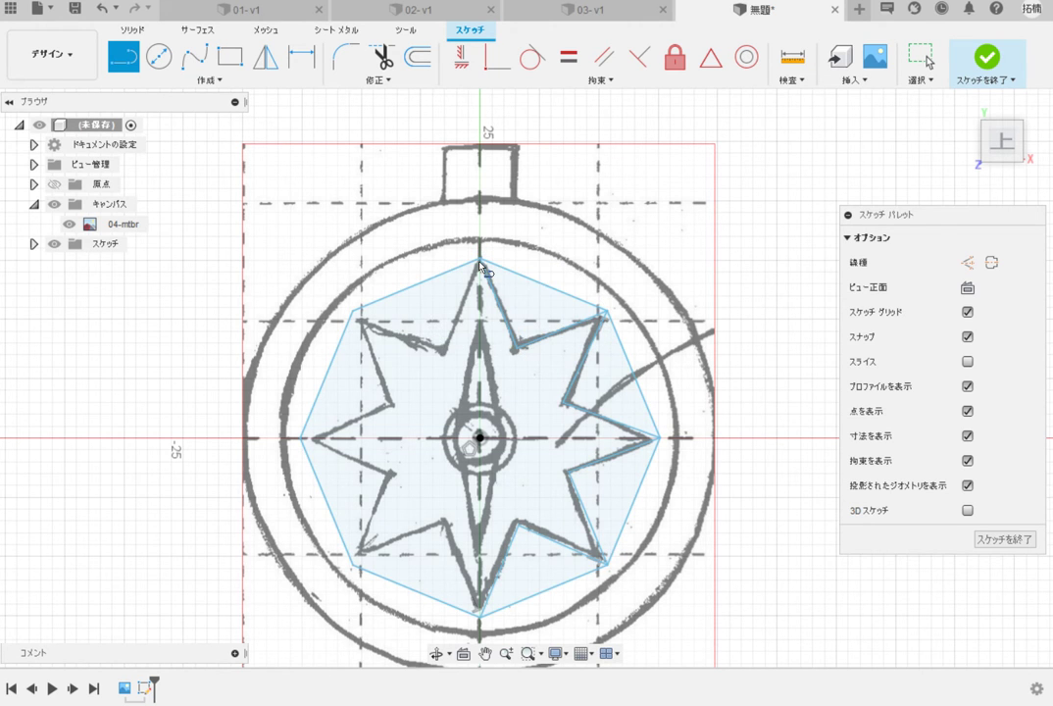
# Delete all eight sides of the octagon, keeping only the traced star lines
pyautogui.scroll(-3, 566, 409)
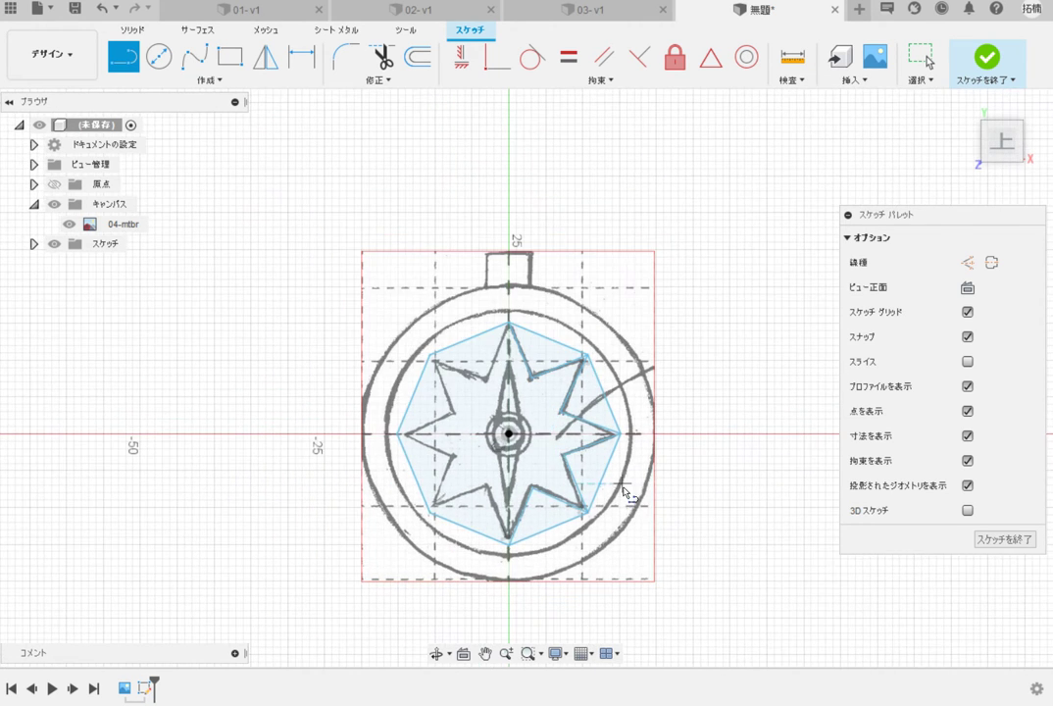
pyautogui.scroll(-2, 568, 562)
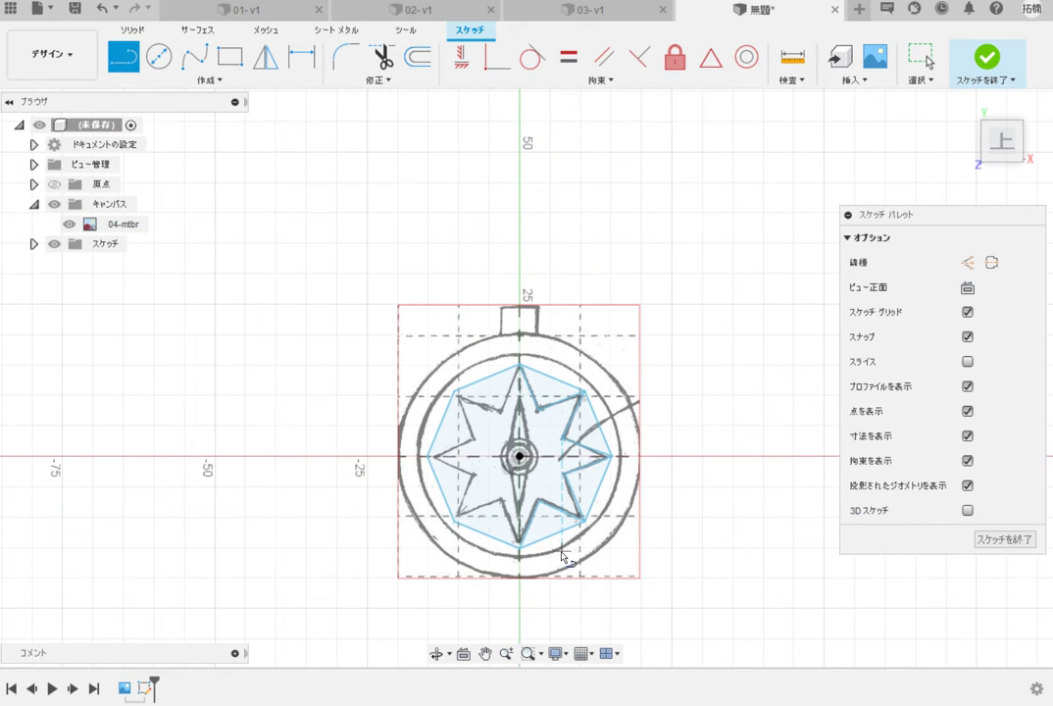
pyautogui.scroll(4, 563, 556)
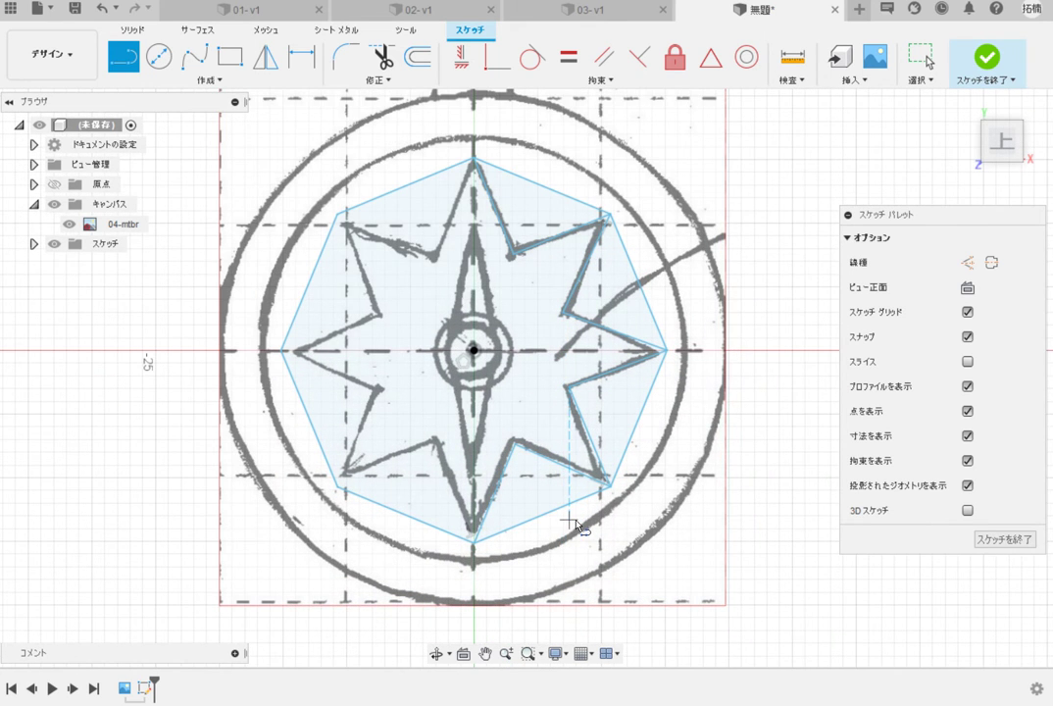
pyautogui.press('Escape')
pyautogui.click(566, 511)
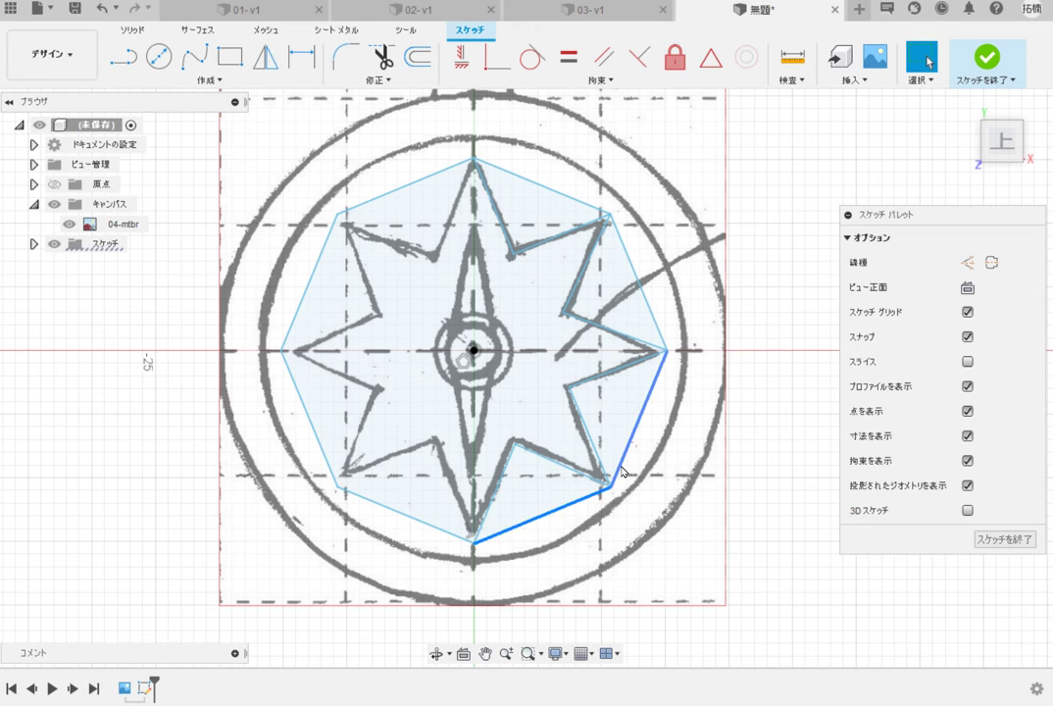
pyautogui.press('Delete')
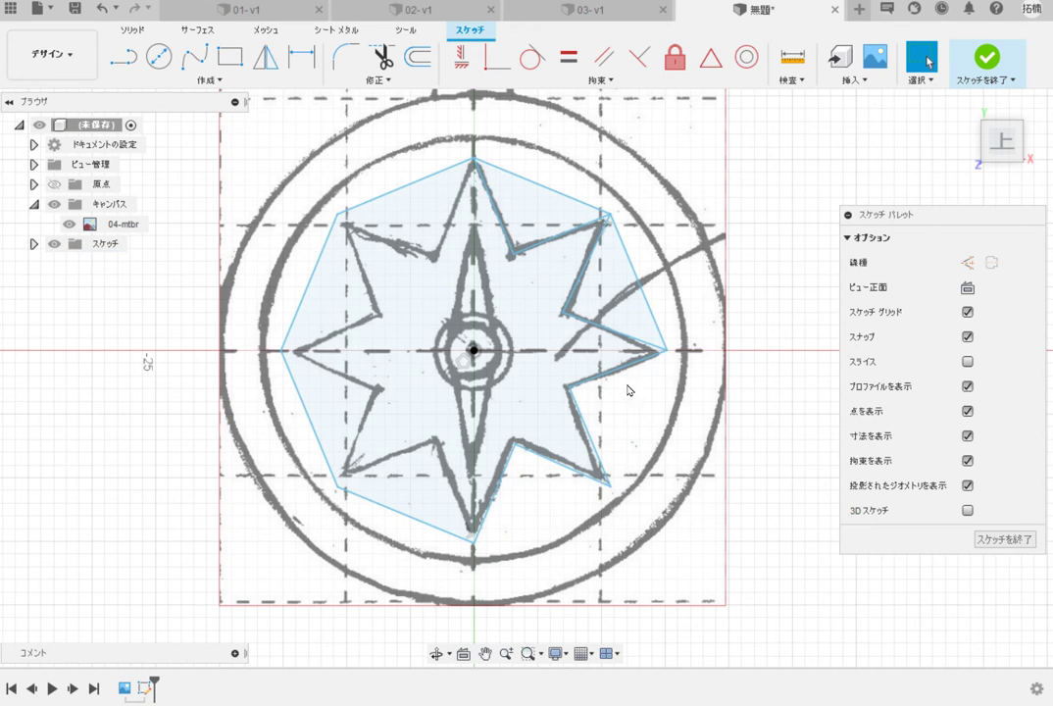
pyautogui.click(637, 279)
pyautogui.press('Delete')
pyautogui.click(521, 174)
pyautogui.press('Delete')
pyautogui.click(415, 182)
pyautogui.press('Delete')
pyautogui.click(304, 286)
pyautogui.press('Delete')
pyautogui.click(304, 400)
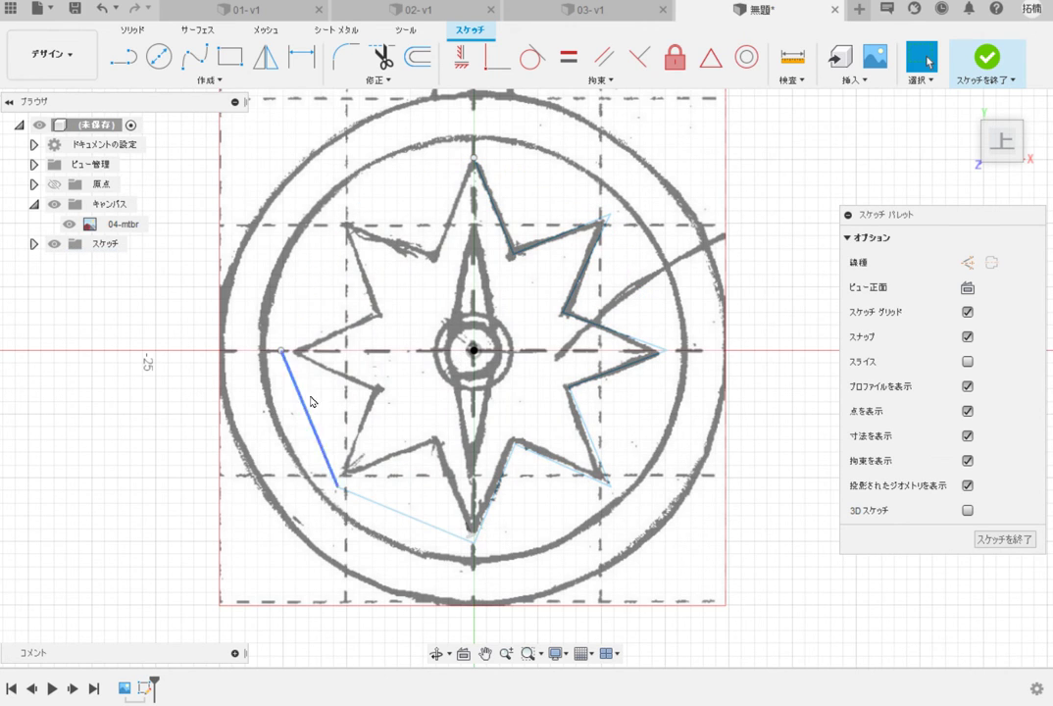
pyautogui.press('Delete')
pyautogui.click(383, 503)
pyautogui.press('Delete')
# Mirror all traced lines of the star's right half across the YZ origin plane, with the origin geometry made visible
pyautogui.click(495, 501)
pyautogui.click(495, 501)
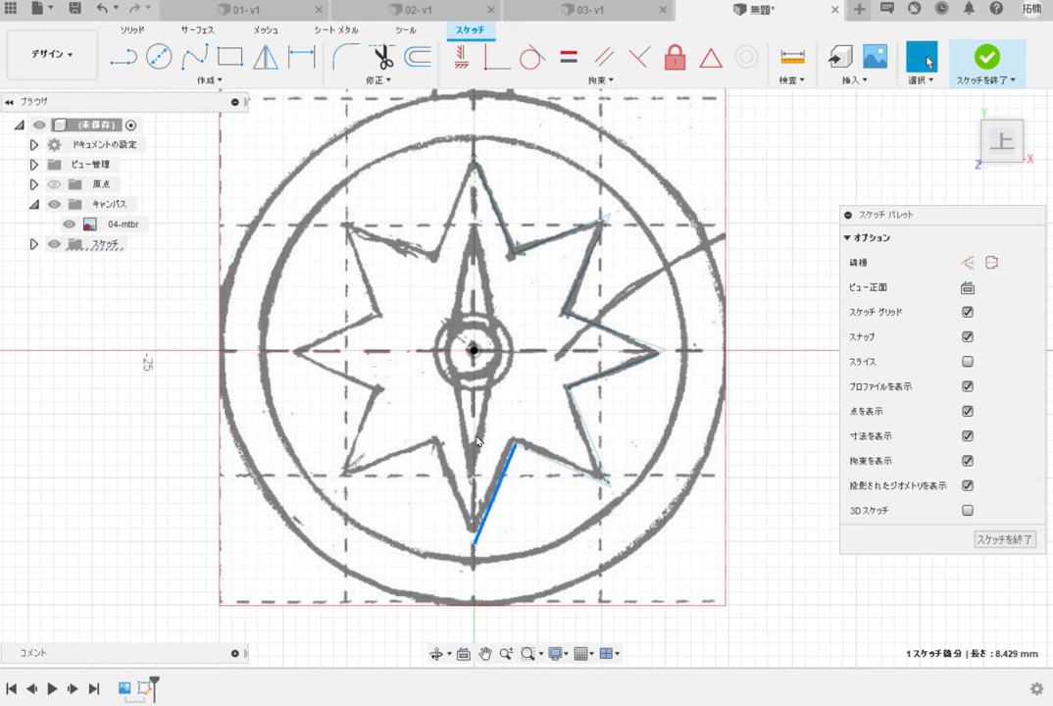
pyautogui.moveTo(443, 140)
pyautogui.mouseDown()
pyautogui.moveTo(467, 169)
pyautogui.moveTo(646, 555)
pyautogui.moveTo(685, 589)
pyautogui.mouseUp()
pyautogui.scroll(-2, 606, 419)
pyautogui.scroll(2, 607, 419)
pyautogui.scroll(-2, 605, 417)
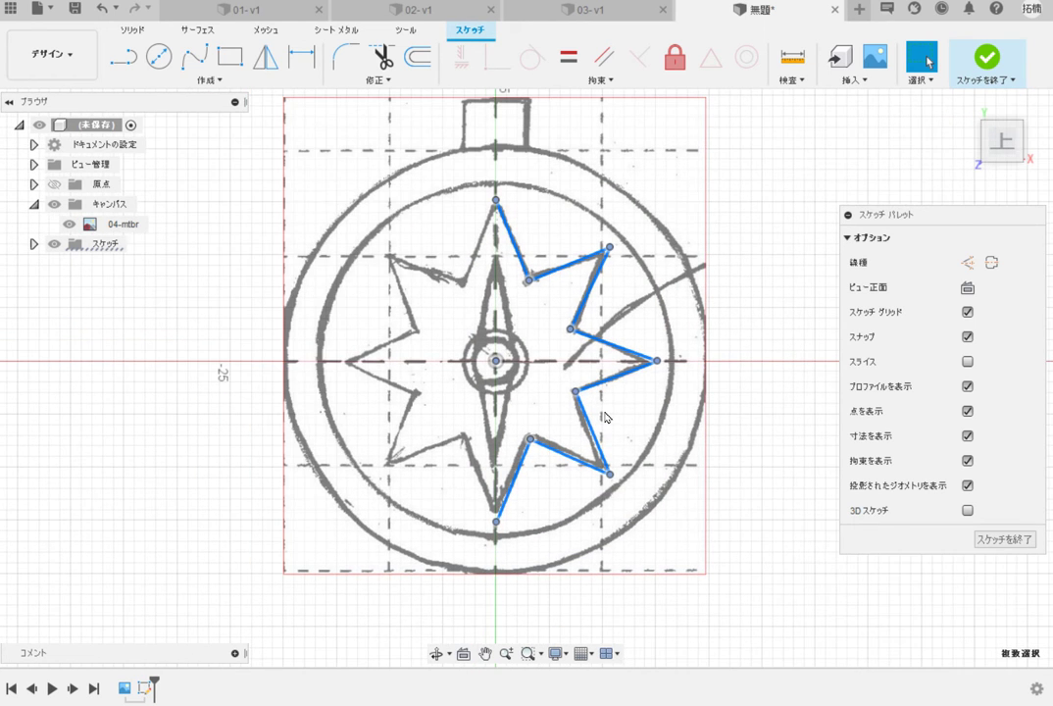
pyautogui.click(209, 79)
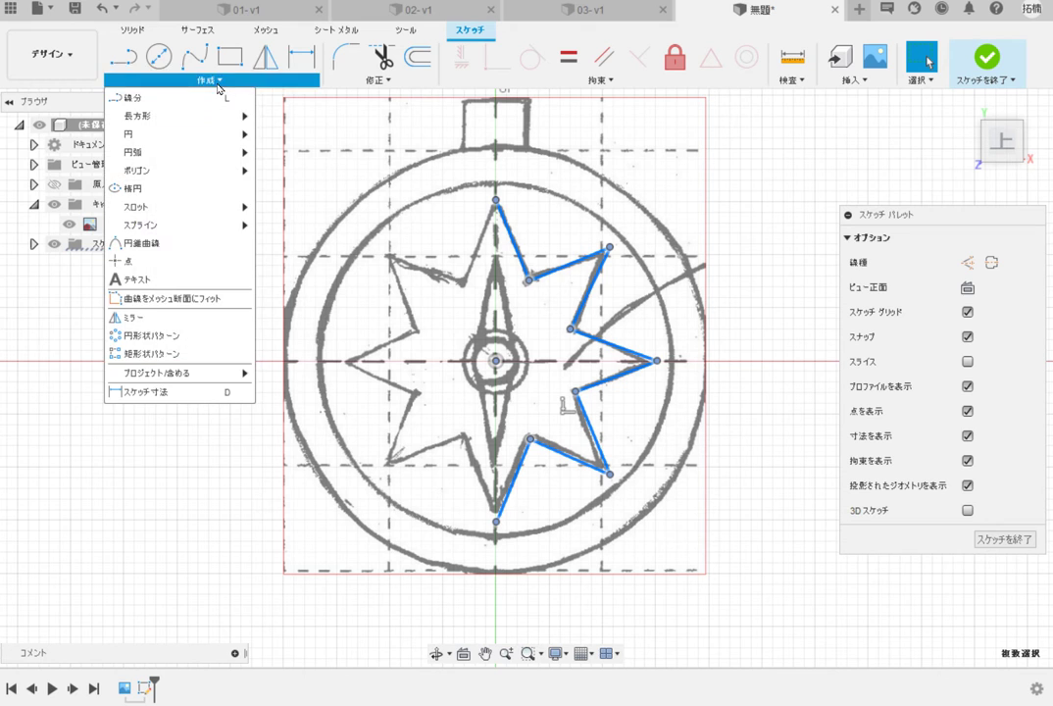
pyautogui.click(280, 65)
pyautogui.scroll(-1, 549, 164)
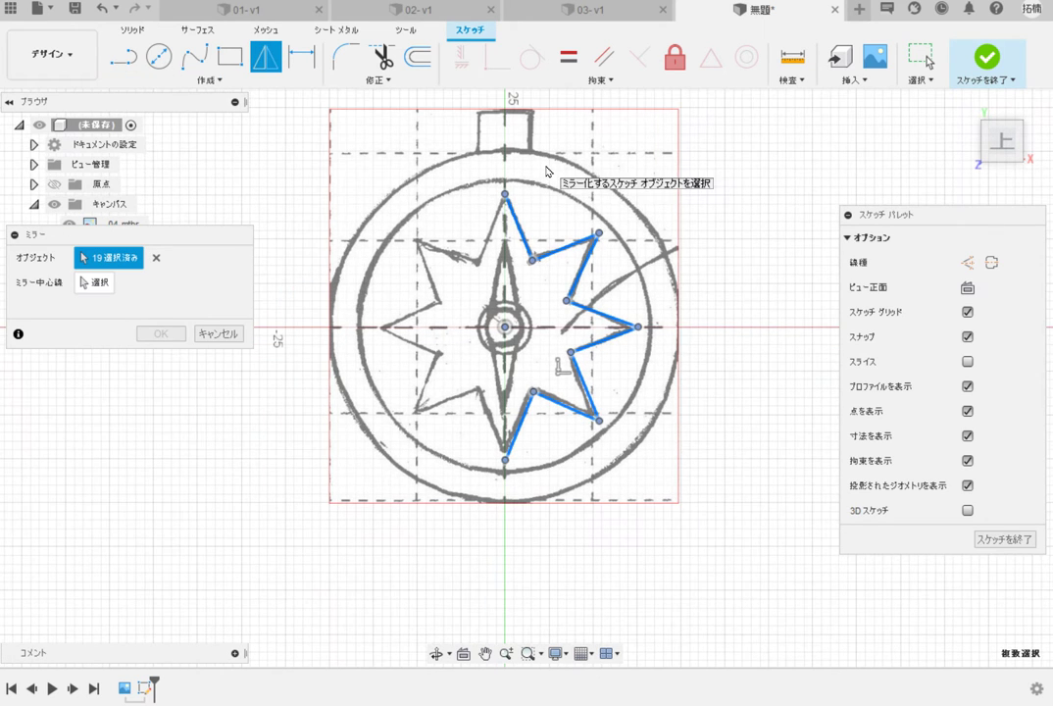
pyautogui.moveTo(215, 240); pyautogui.dragTo(268, 375)
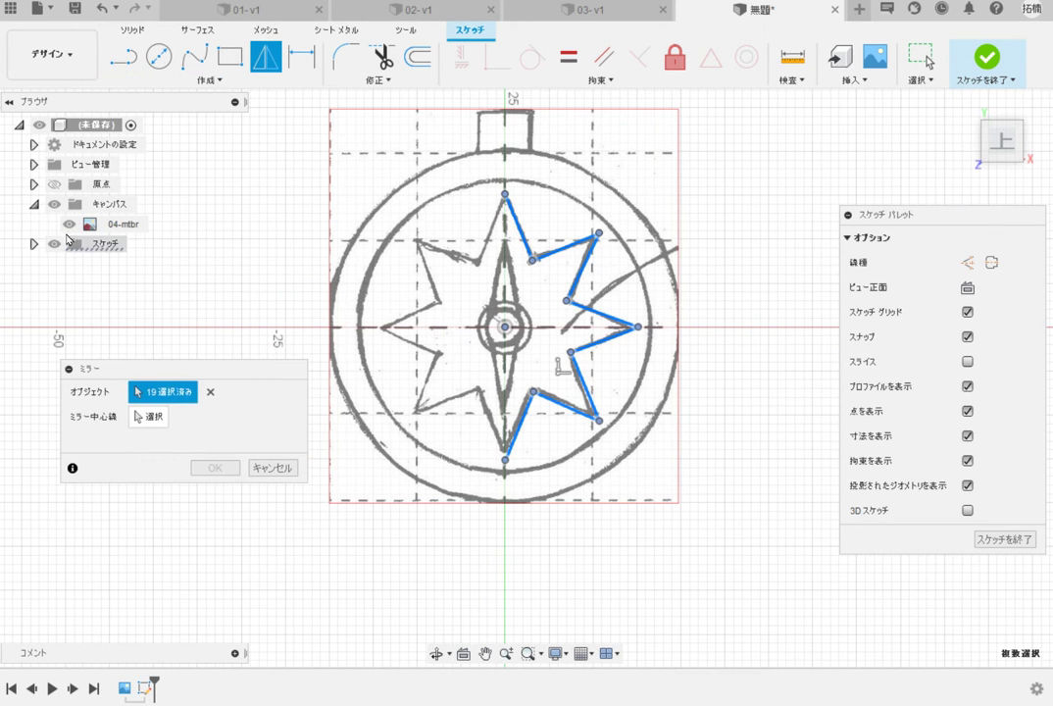
pyautogui.click(35, 184)
pyautogui.click(54, 184)
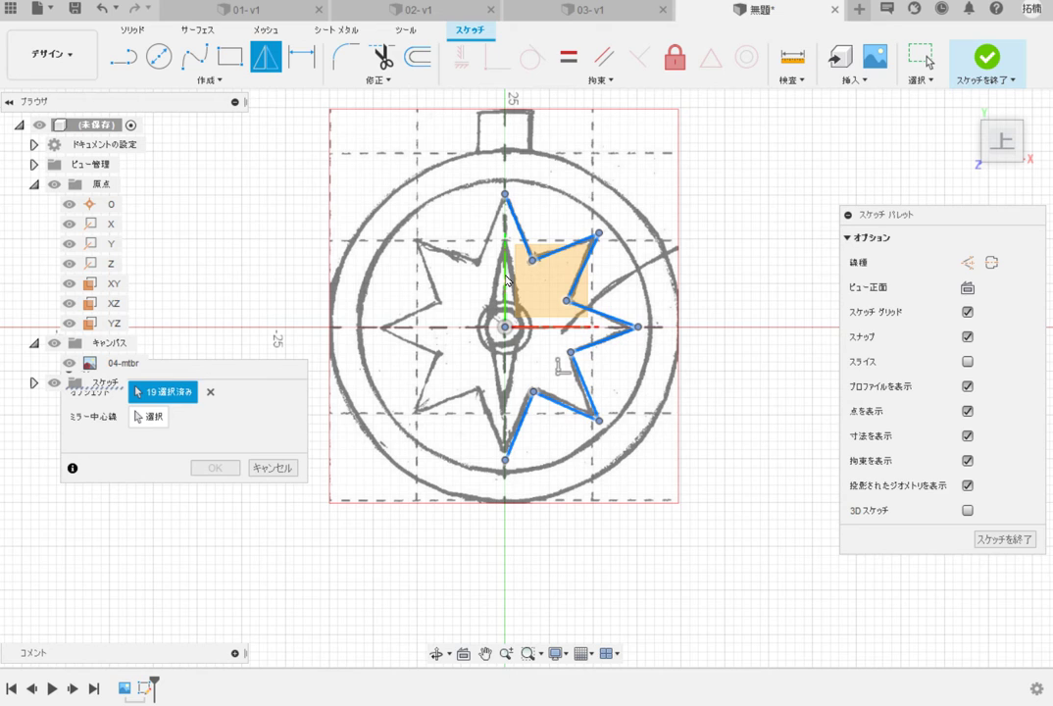
pyautogui.click(148, 417)
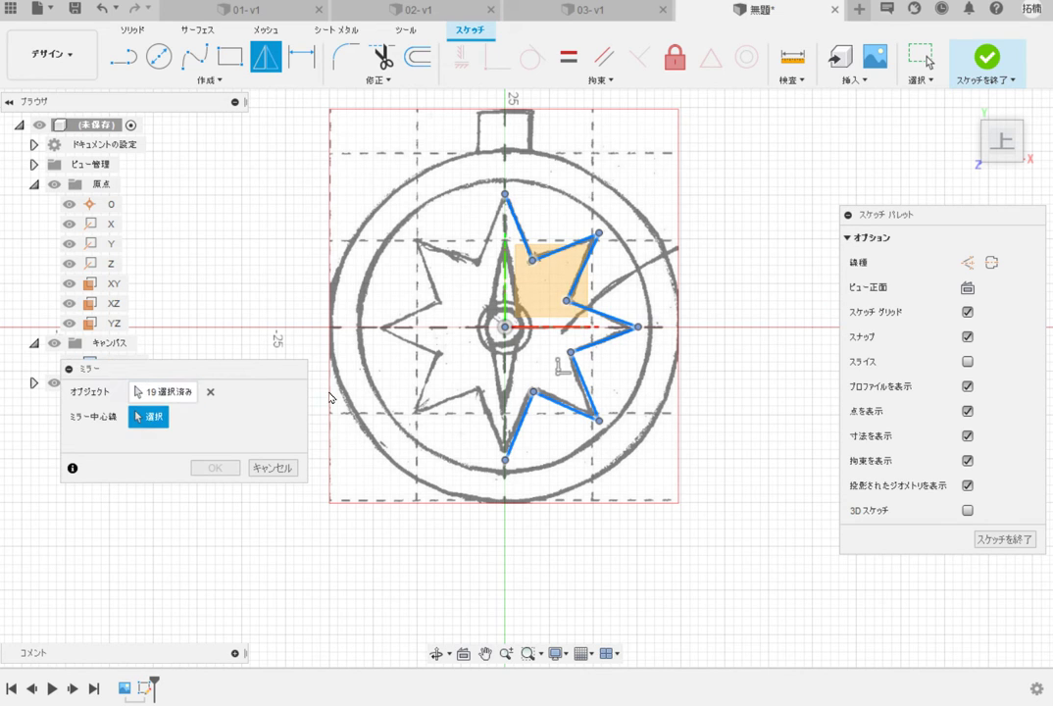
pyautogui.click(504, 291)
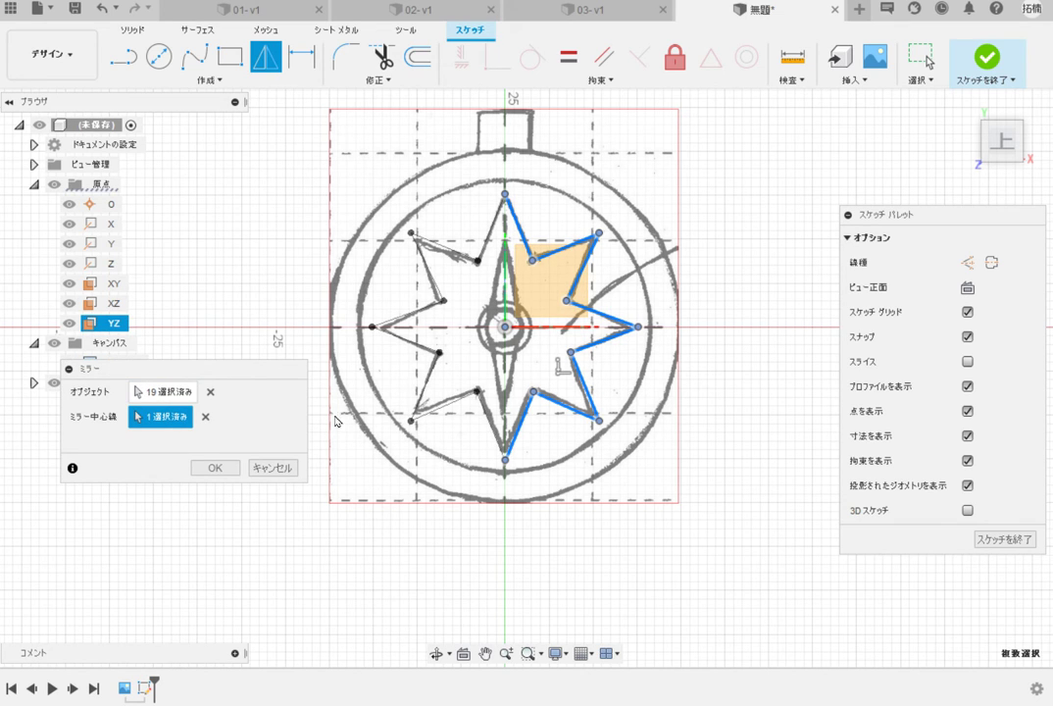
pyautogui.click(213, 468)
pyautogui.scroll(-1, 299, 353)
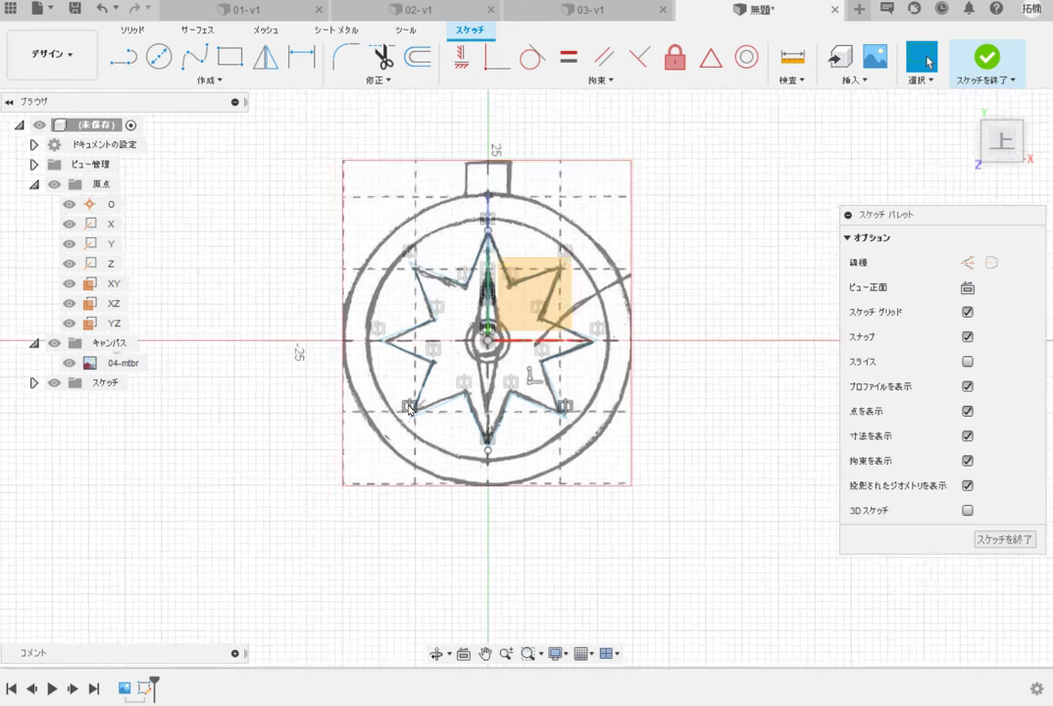
# Close the gap at the star's bottom tip by moving the two mirrored endpoints onto the vertical axis
pyautogui.scroll(3, 472, 537)
pyautogui.scroll(10, 472, 537)
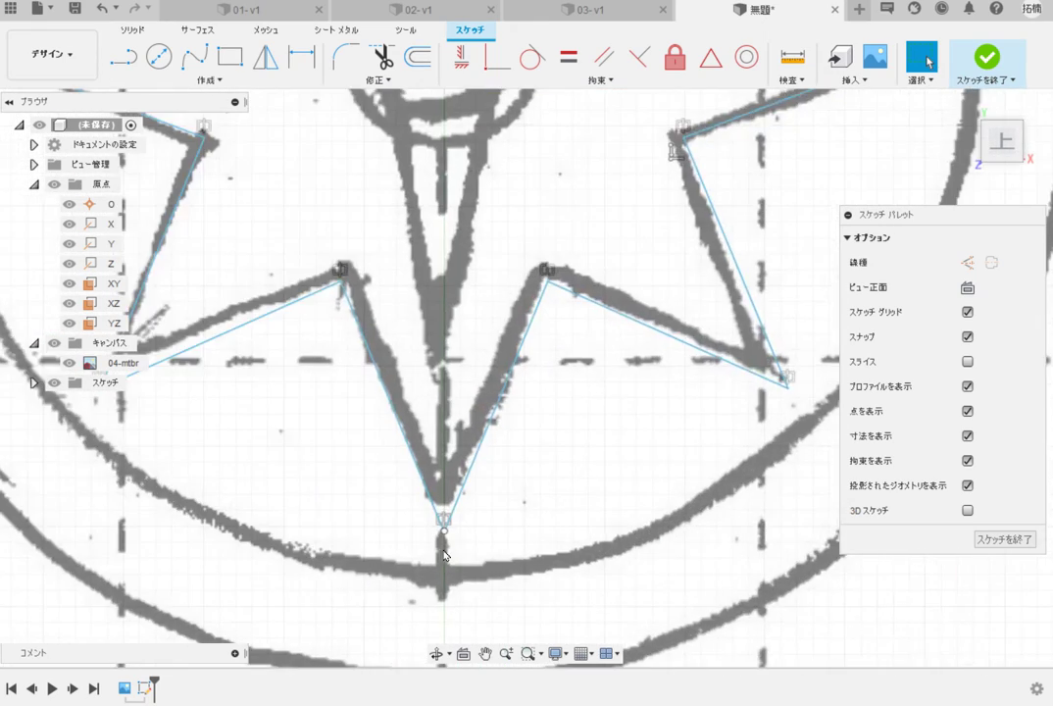
pyautogui.scroll(1, 436, 449)
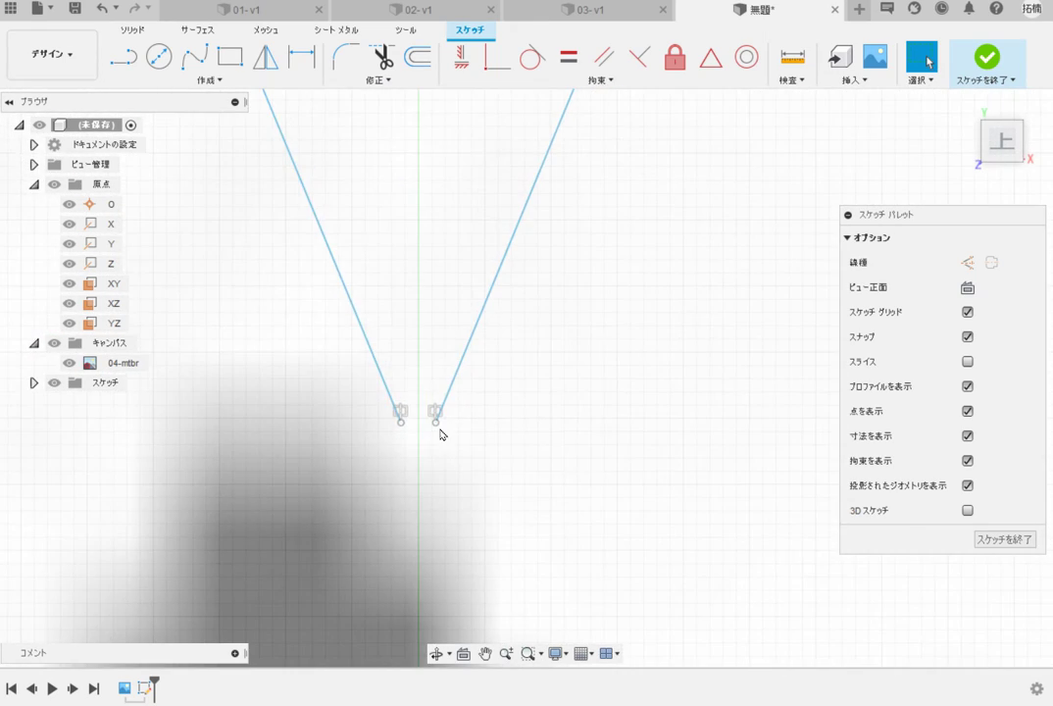
pyautogui.click(427, 438)
pyautogui.moveTo(427, 437); pyautogui.dragTo(418, 447)
pyautogui.scroll(-8, 417, 446)
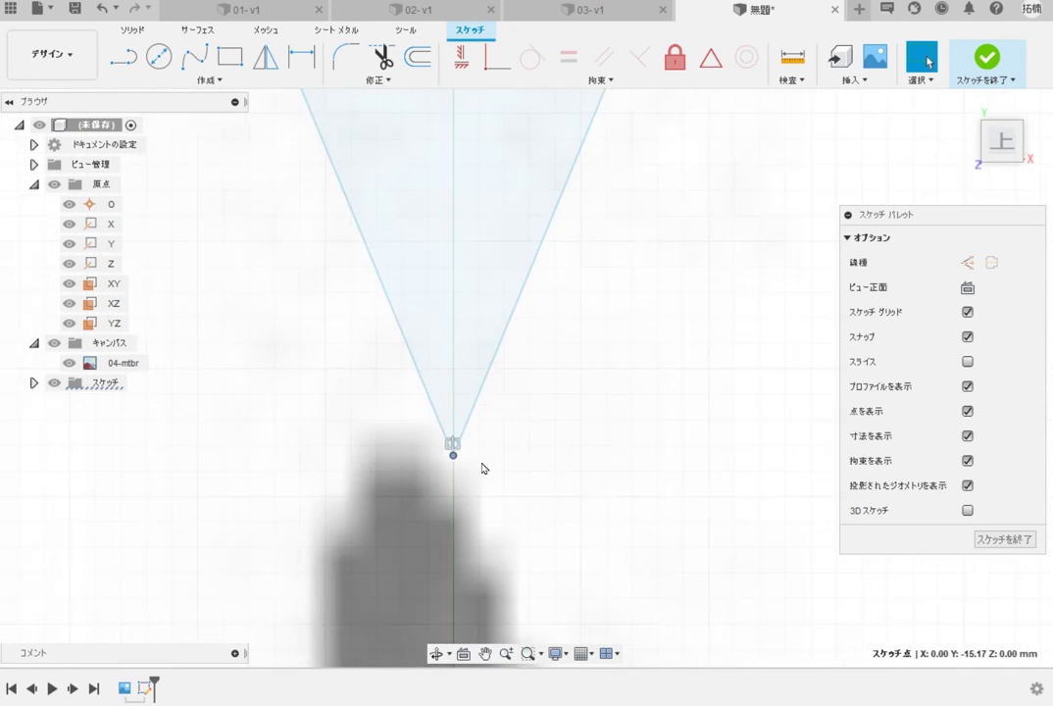
# Draw two origin-centred circles tracing the canvas's inner ring and its outer ring, the outer about 40 mm in diameter, and finish the sketch
pyautogui.scroll(-3, 536, 423)
pyautogui.scroll(3, 595, 291)
pyautogui.moveTo(616, 103); pyautogui.dragTo(595, 166, button='middle')
pyautogui.scroll(-2, 595, 166)
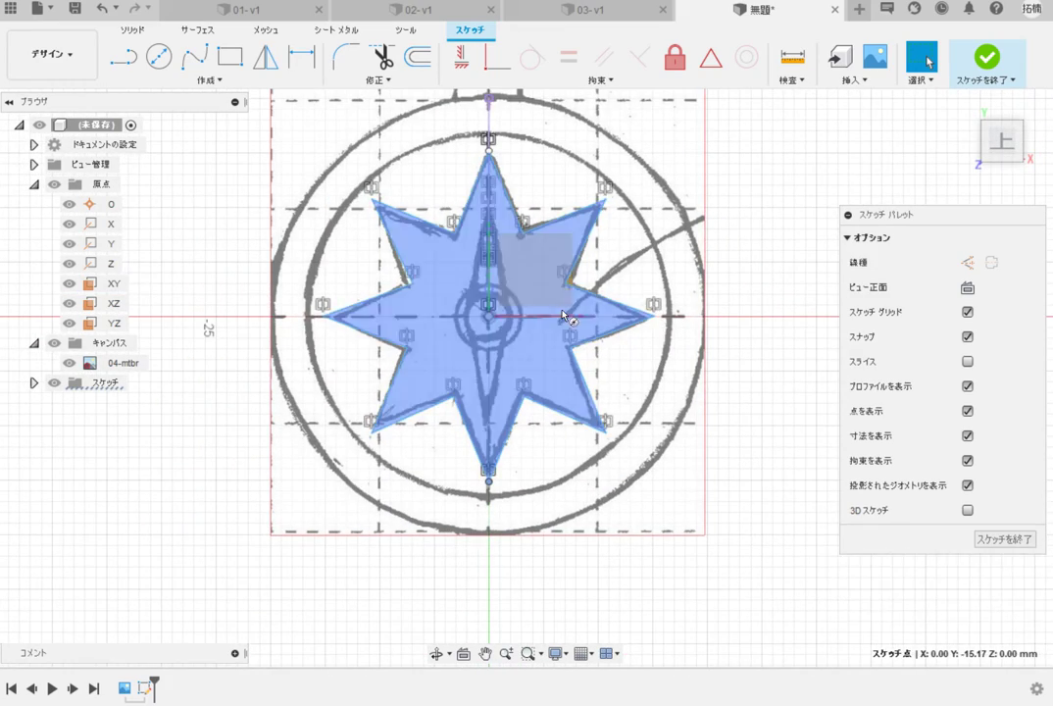
pyautogui.press('c')
pyautogui.click(489, 317)
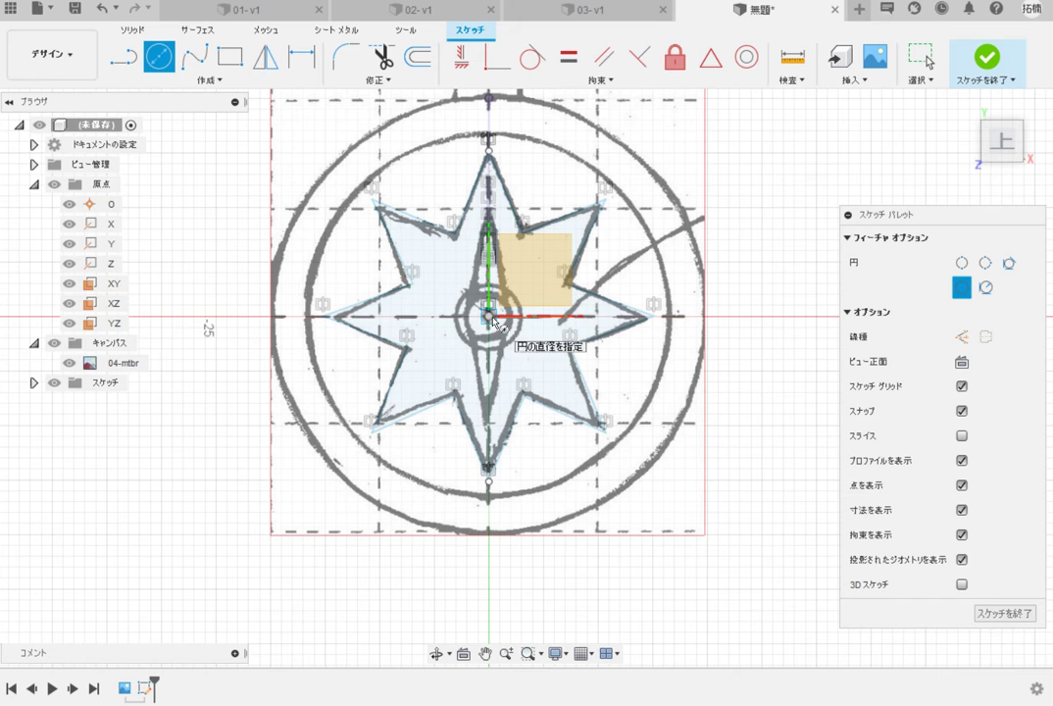
pyautogui.click(637, 424)
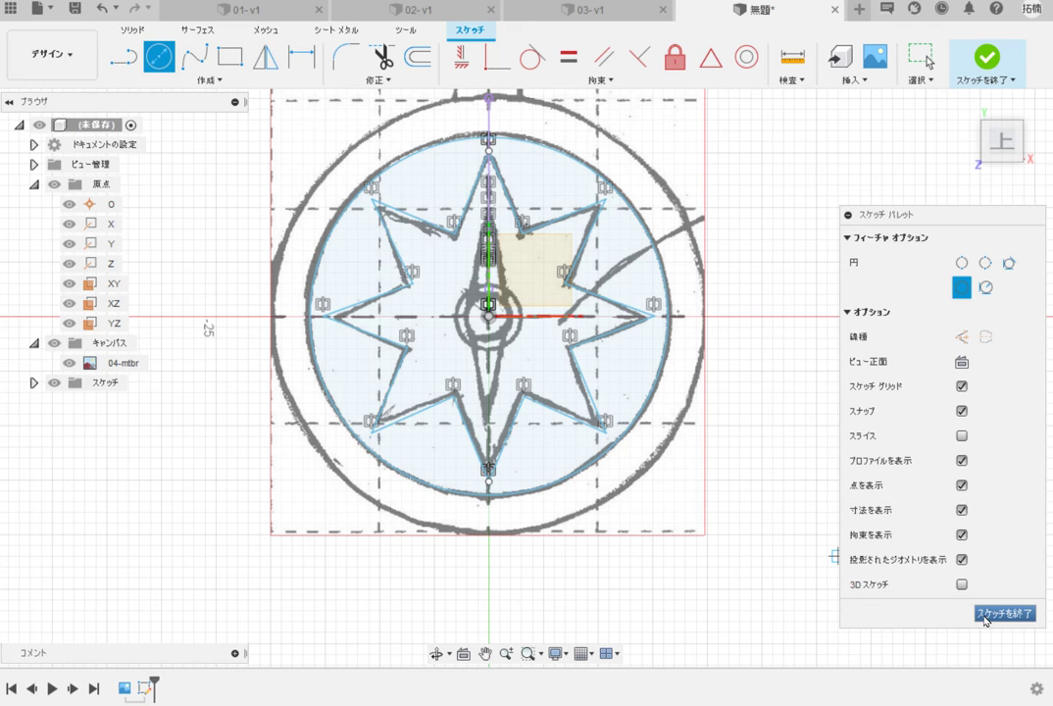
pyautogui.click(489, 317)
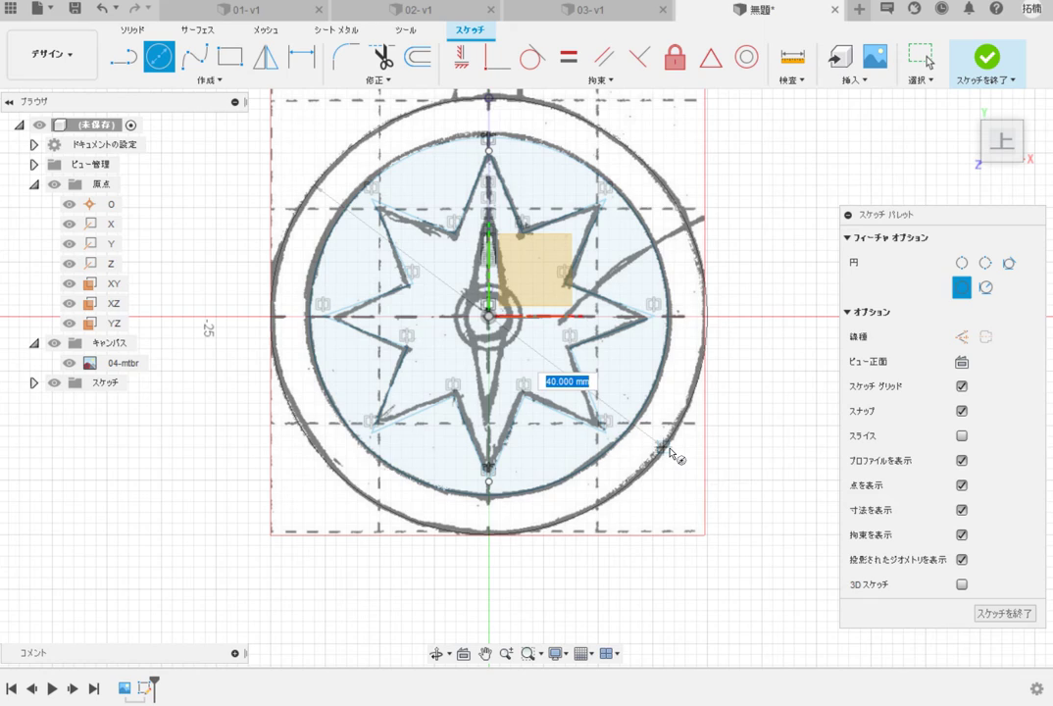
pyautogui.click(1002, 613)
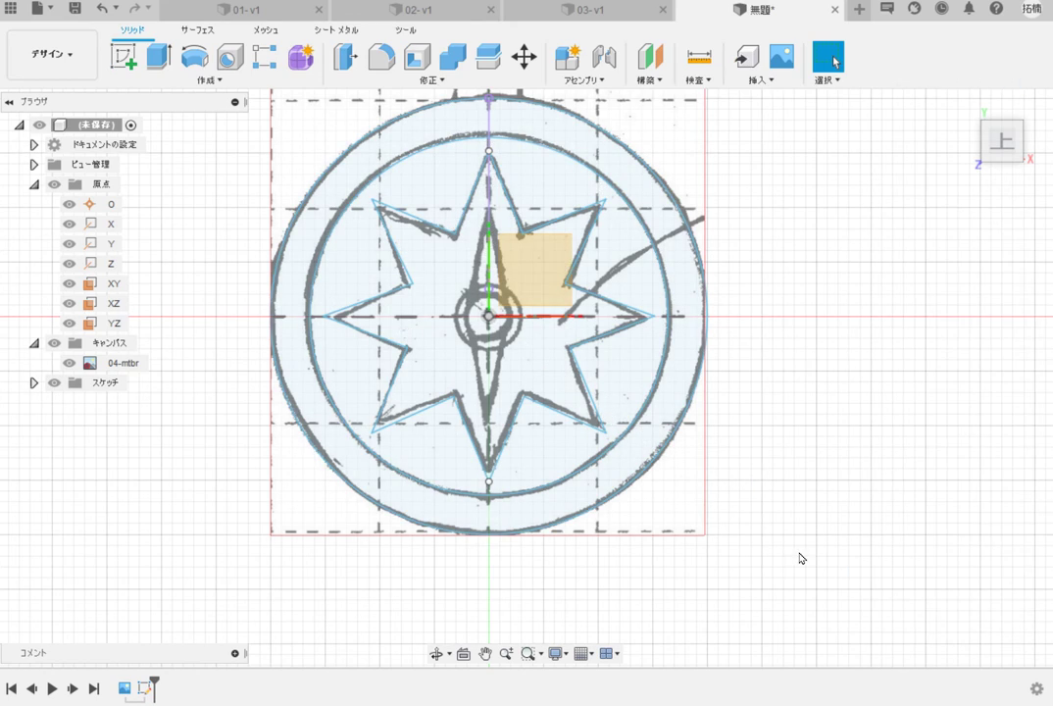
# Extrude the star, inner ring and outer ring profiles downward together as a new body, slightly more than 8.8 mm deep
pyautogui.scroll(-3, 796, 554)
pyautogui.keyDown('shift'); pyautogui.moveTo(740, 527); pyautogui.dragTo(681, 430, button='middle'); pyautogui.keyUp('shift')
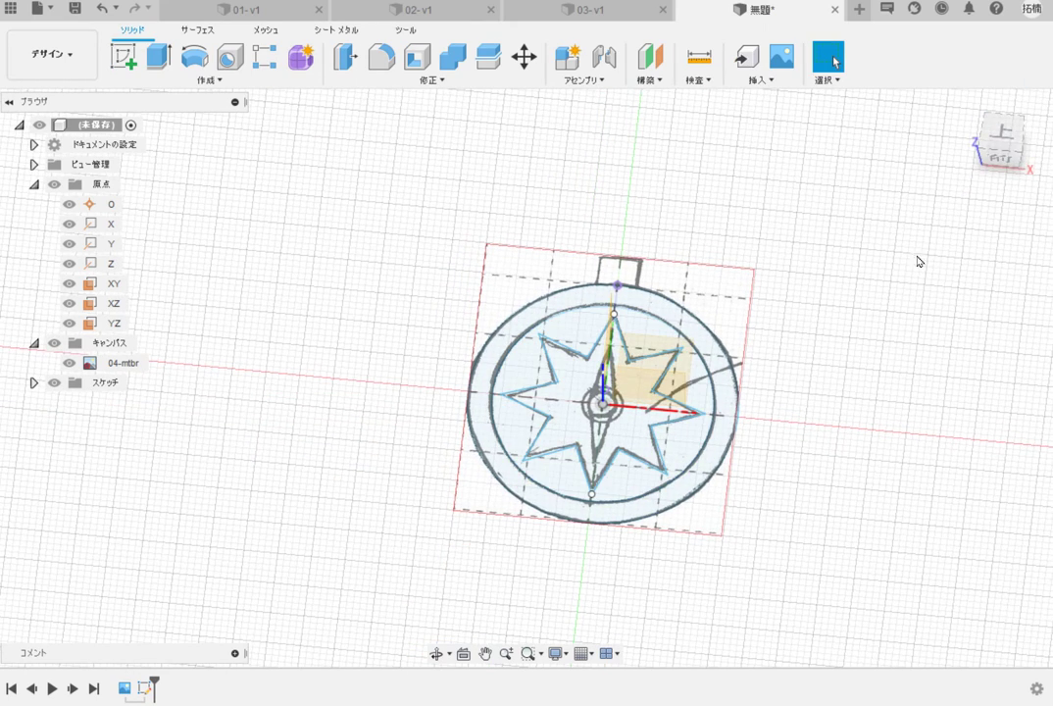
pyautogui.click(988, 127)
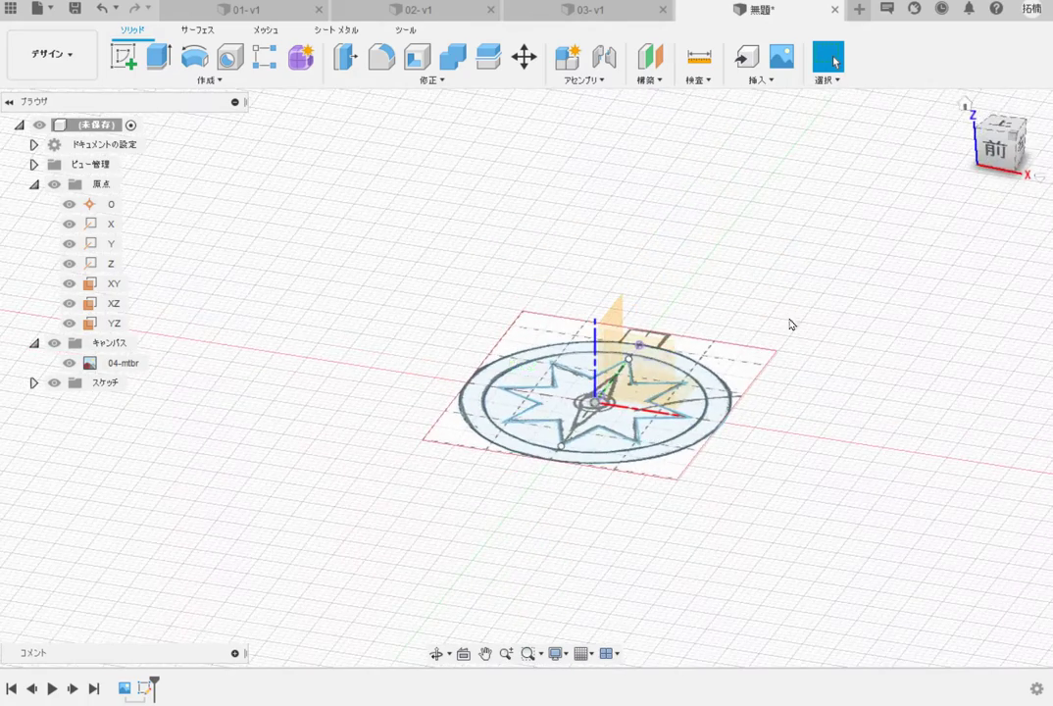
pyautogui.scroll(5, 634, 505)
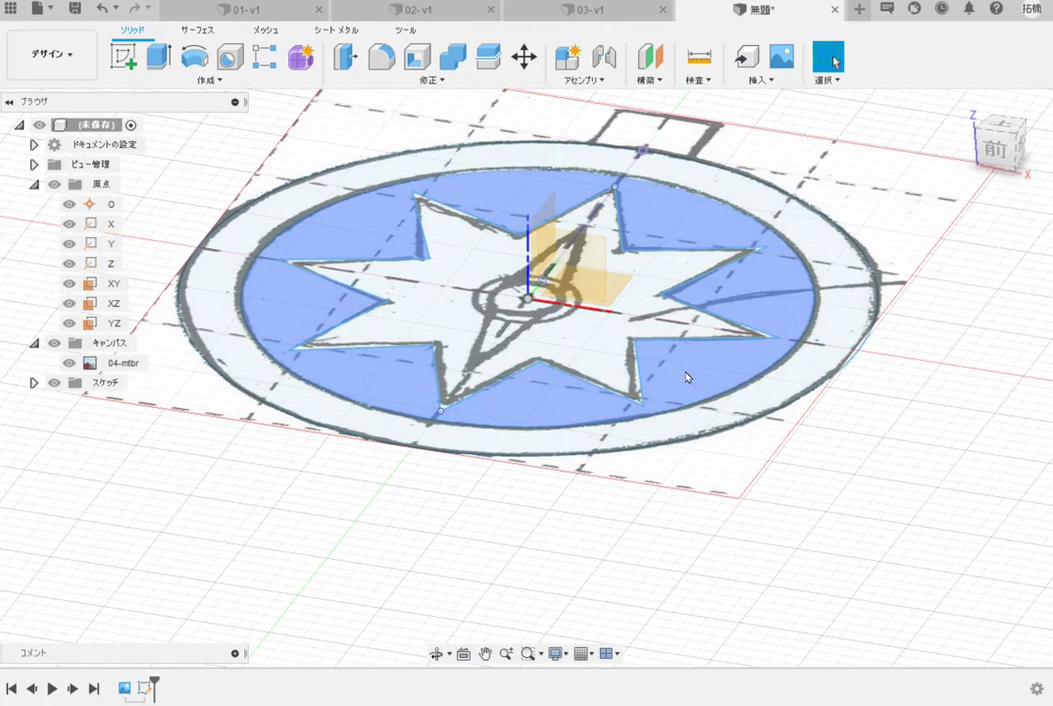
pyautogui.click(152, 61)
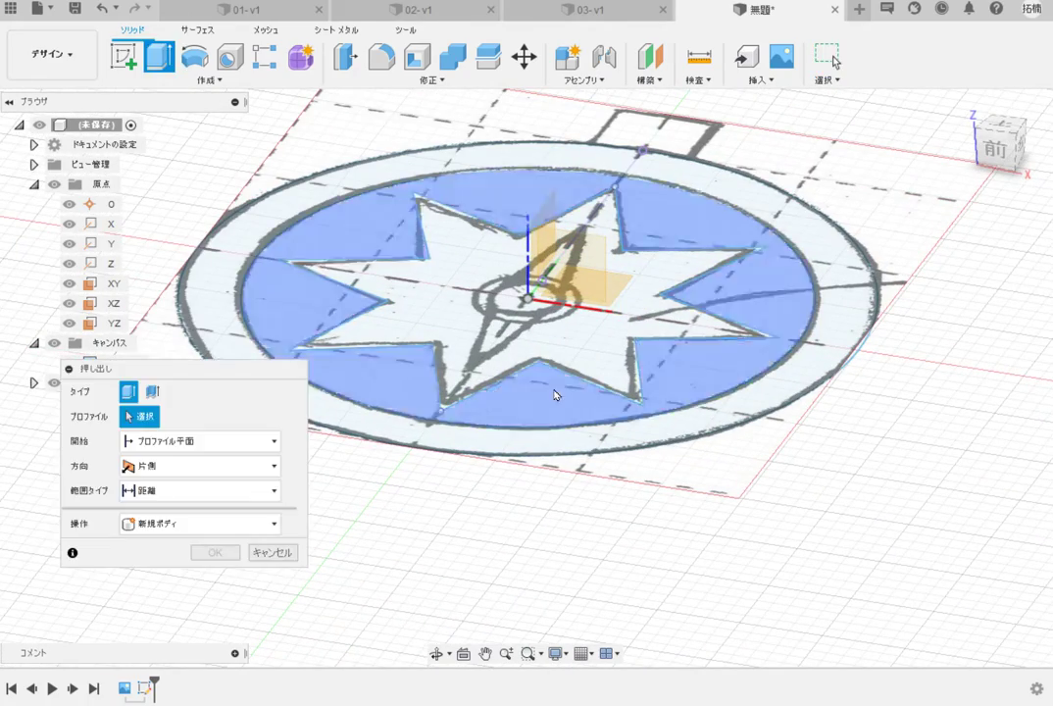
pyautogui.click(577, 409)
pyautogui.click(588, 439)
pyautogui.click(587, 363)
pyautogui.moveTo(526, 286); pyautogui.dragTo(525, 423)
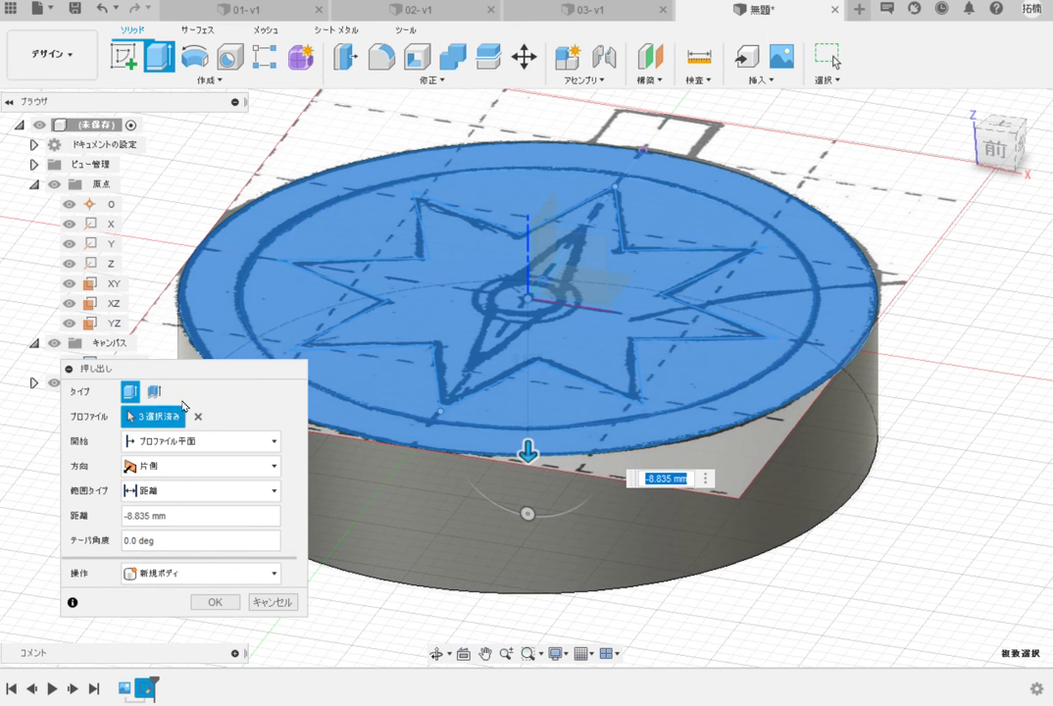
pyautogui.click(216, 604)
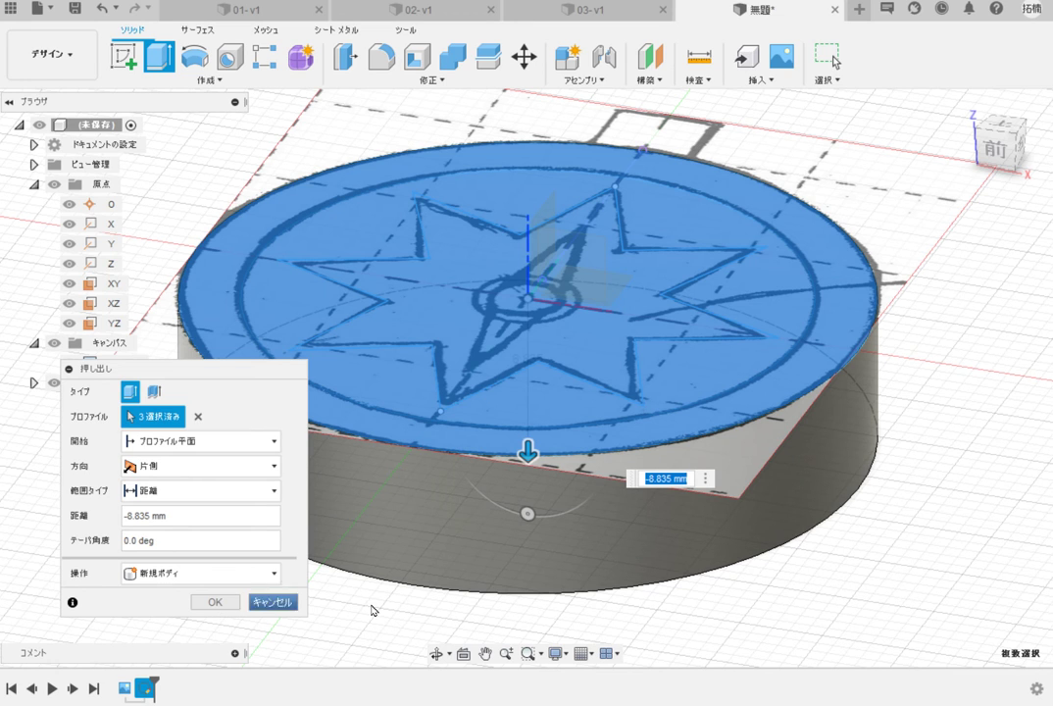
pyautogui.moveTo(527, 453); pyautogui.dragTo(528, 466)
pyautogui.click(213, 602)
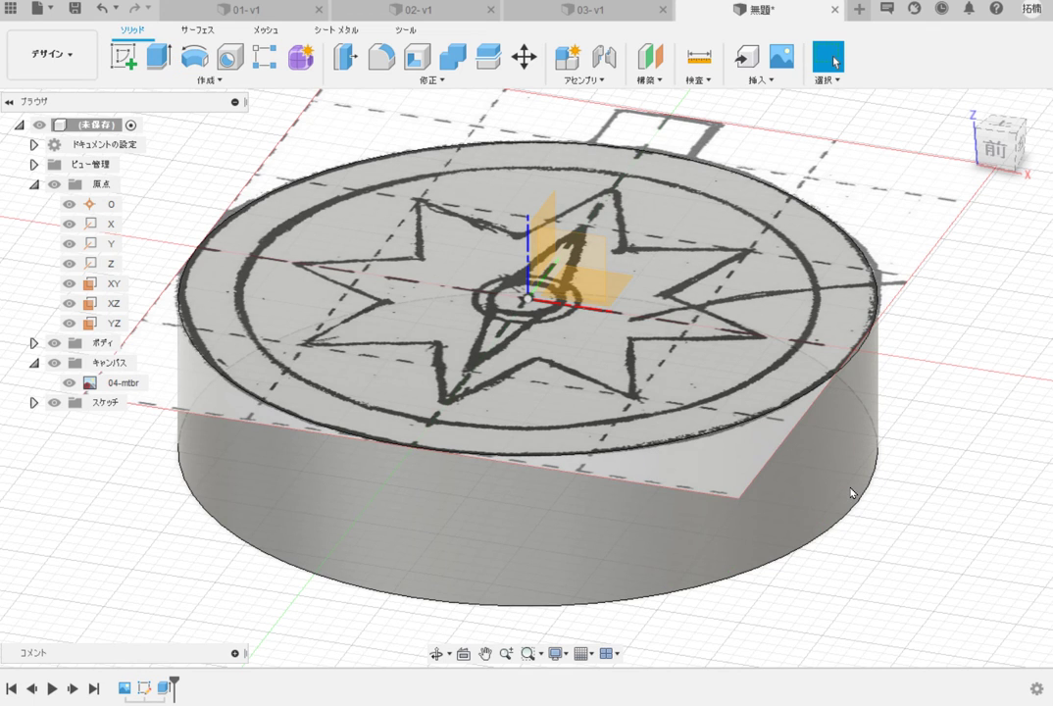
# Fillet the disc's top outer edge with a constant radius of about 2.2 mm
pyautogui.press('f')
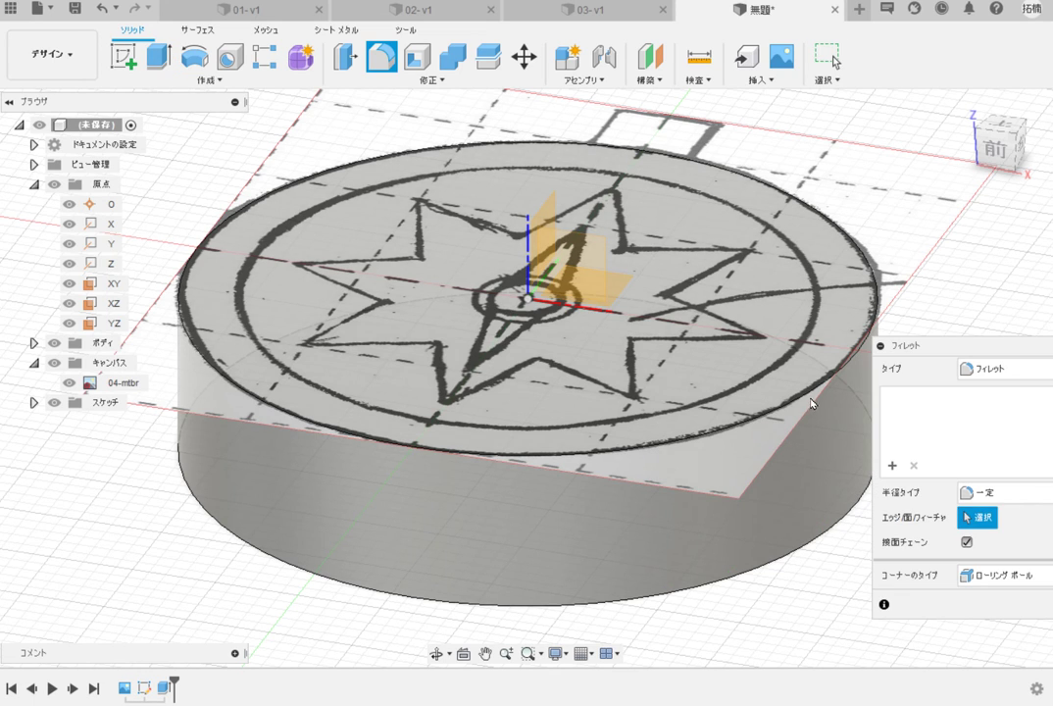
pyautogui.click(811, 395)
pyautogui.moveTo(811, 388); pyautogui.dragTo(802, 400)
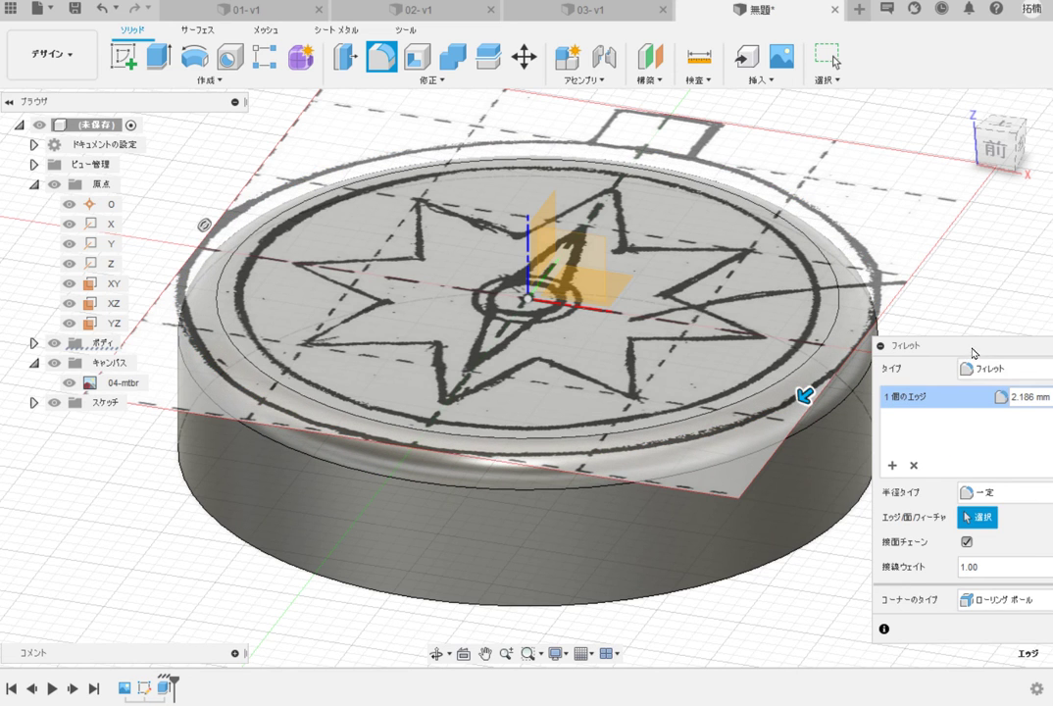
pyautogui.moveTo(974, 349); pyautogui.dragTo(938, 221)
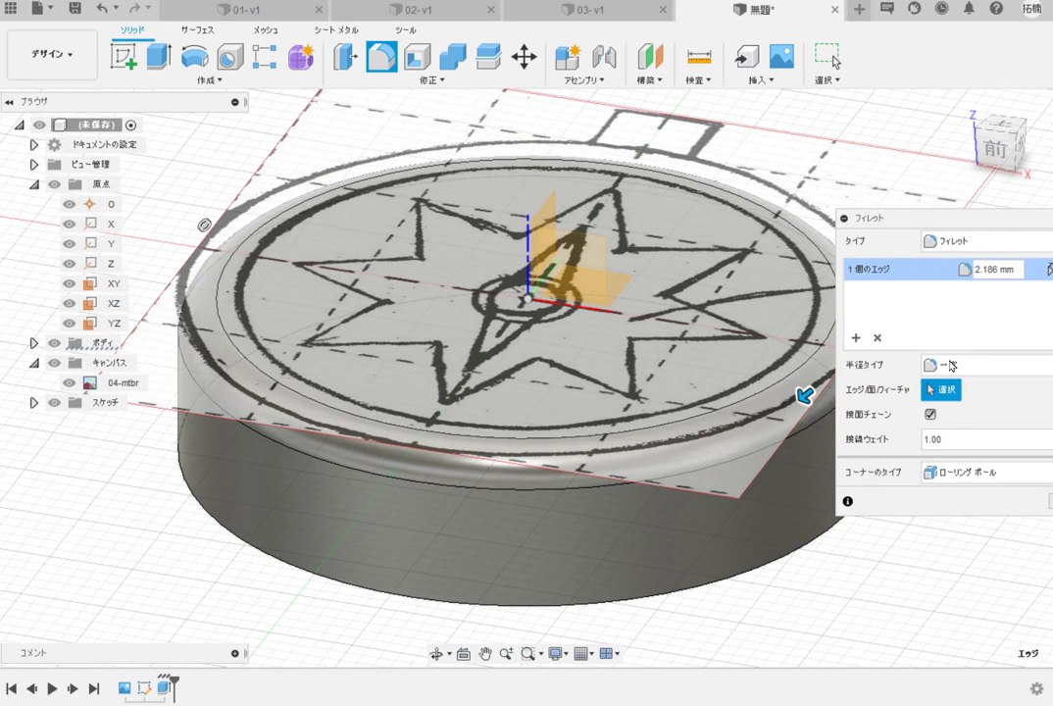
pyautogui.click(998, 374)
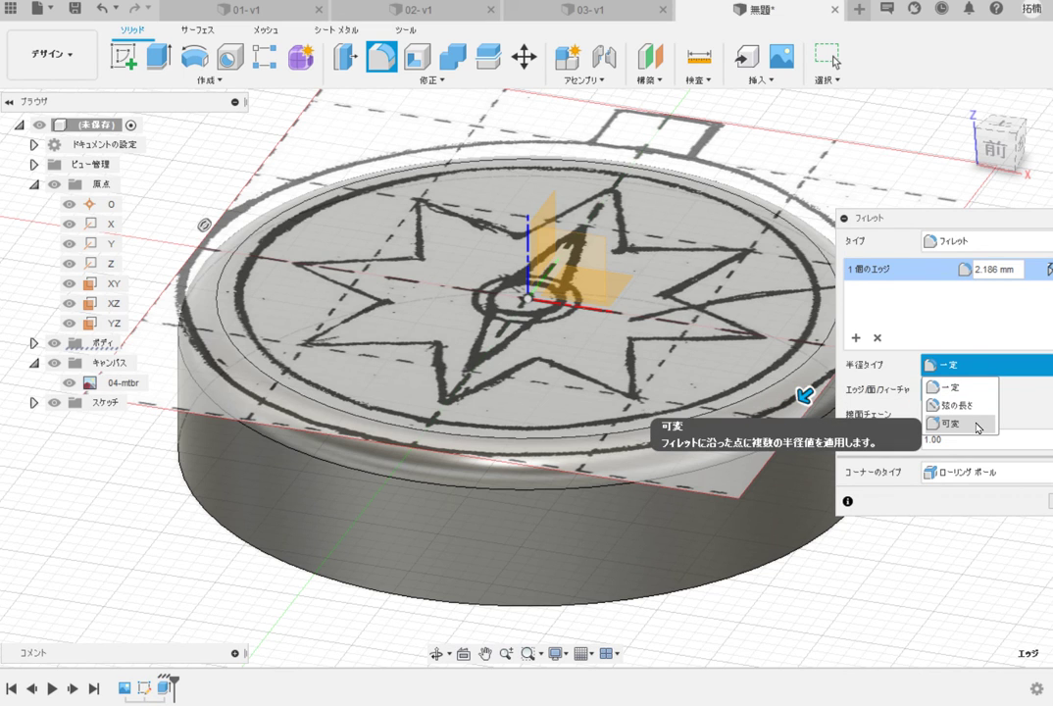
pyautogui.press('Escape')
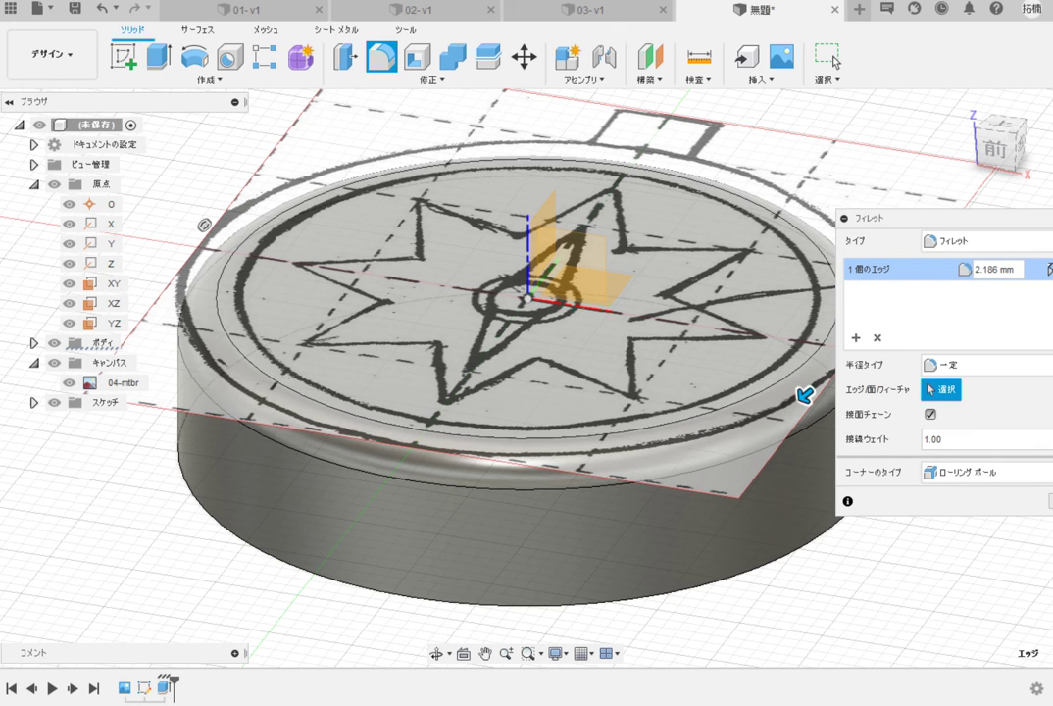
pyautogui.press('Return')
# Enlarge the top edge fillet's radius to about 3.4 mm so the flat top meets the canvas's inner circle
pyautogui.scroll(3, 646, 345)
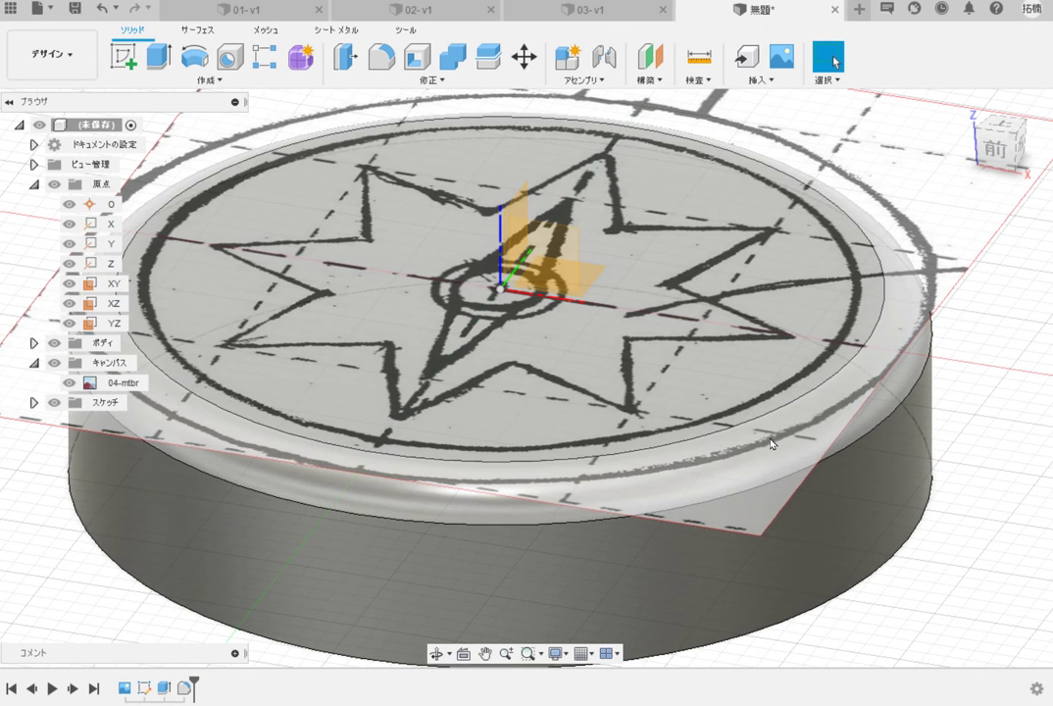
pyautogui.doubleClick(186, 687)
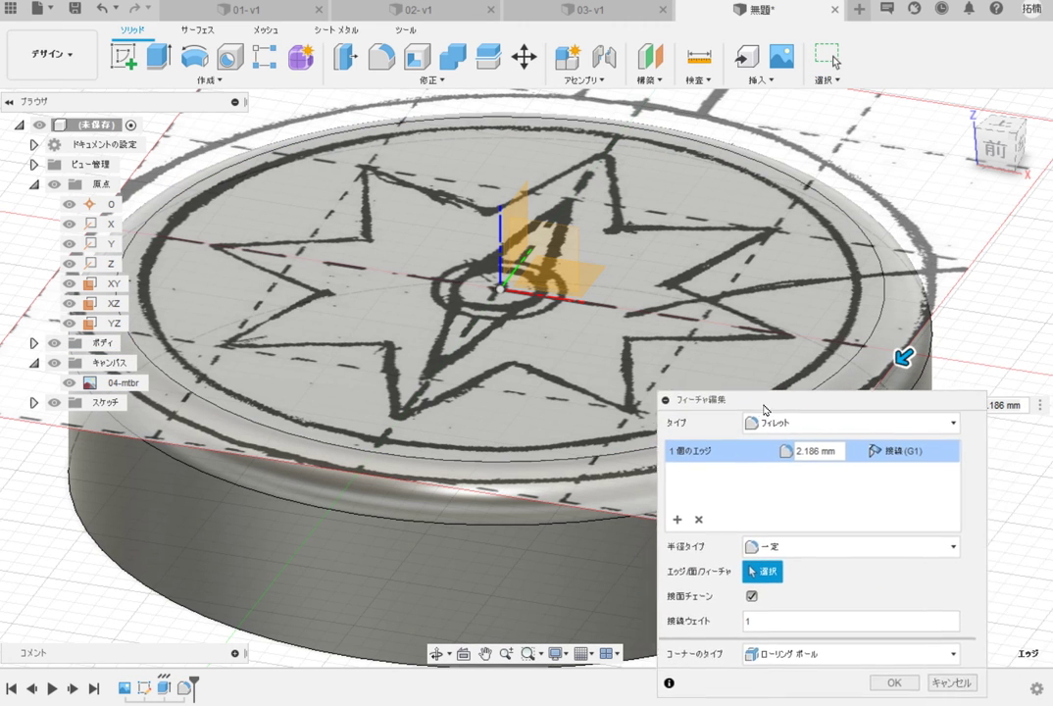
pyautogui.moveTo(903, 356); pyautogui.dragTo(896, 365)
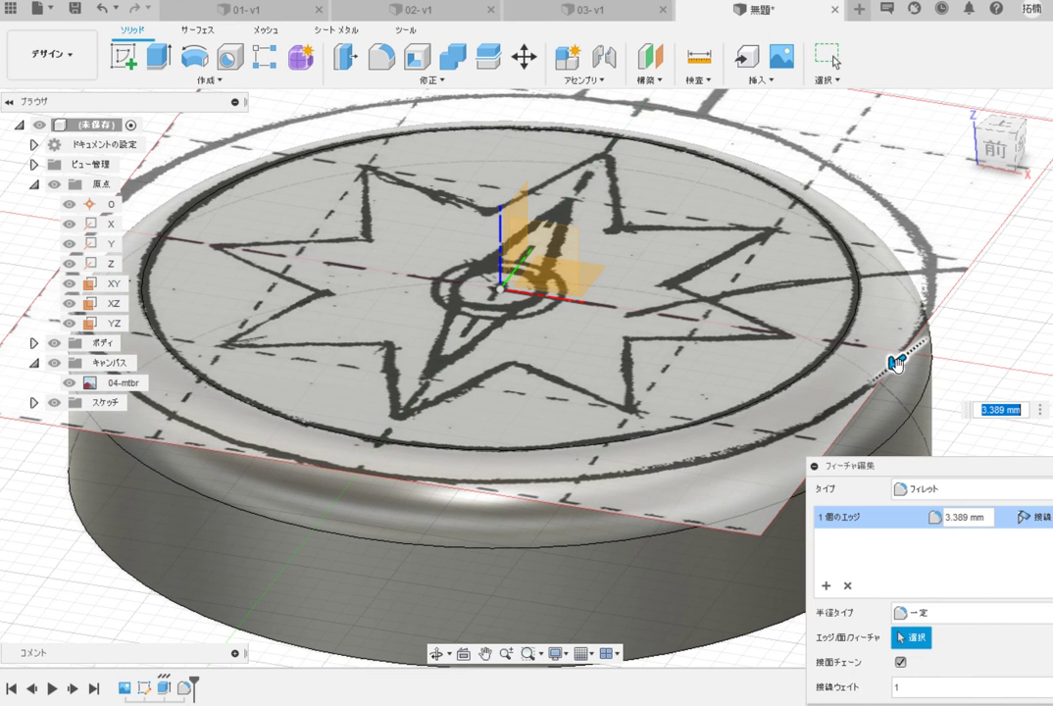
pyautogui.press('Return')
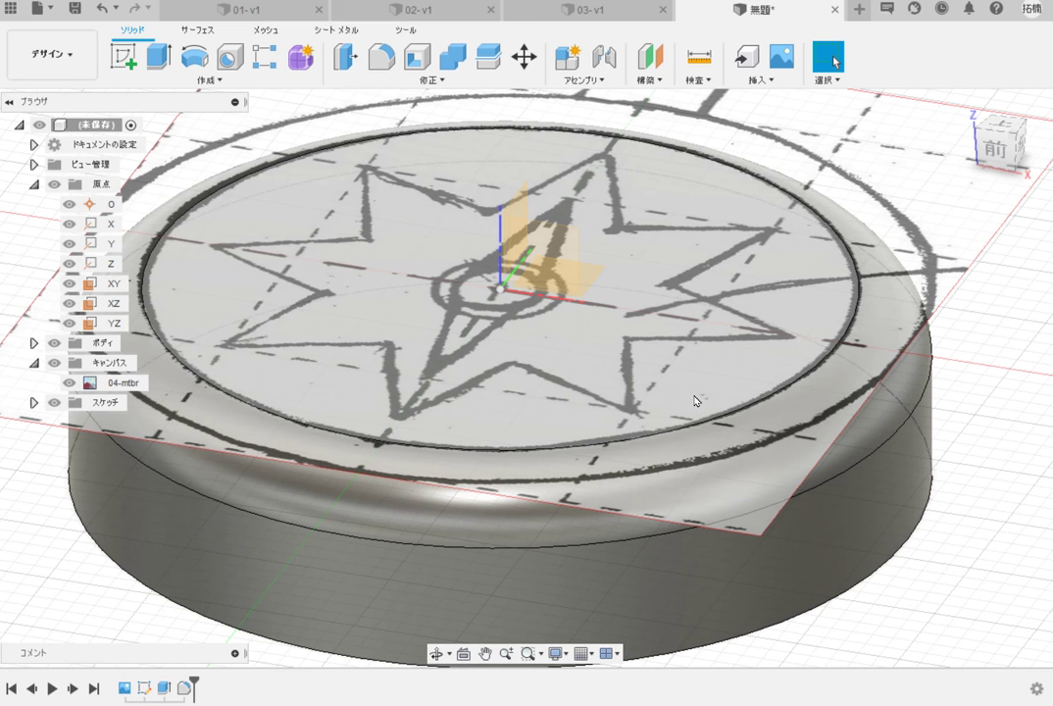
# Show the star sketch again and extrude the area between star and inner ring down as a shallow cut into the disc
pyautogui.click(69, 422)
pyautogui.click(120, 423)
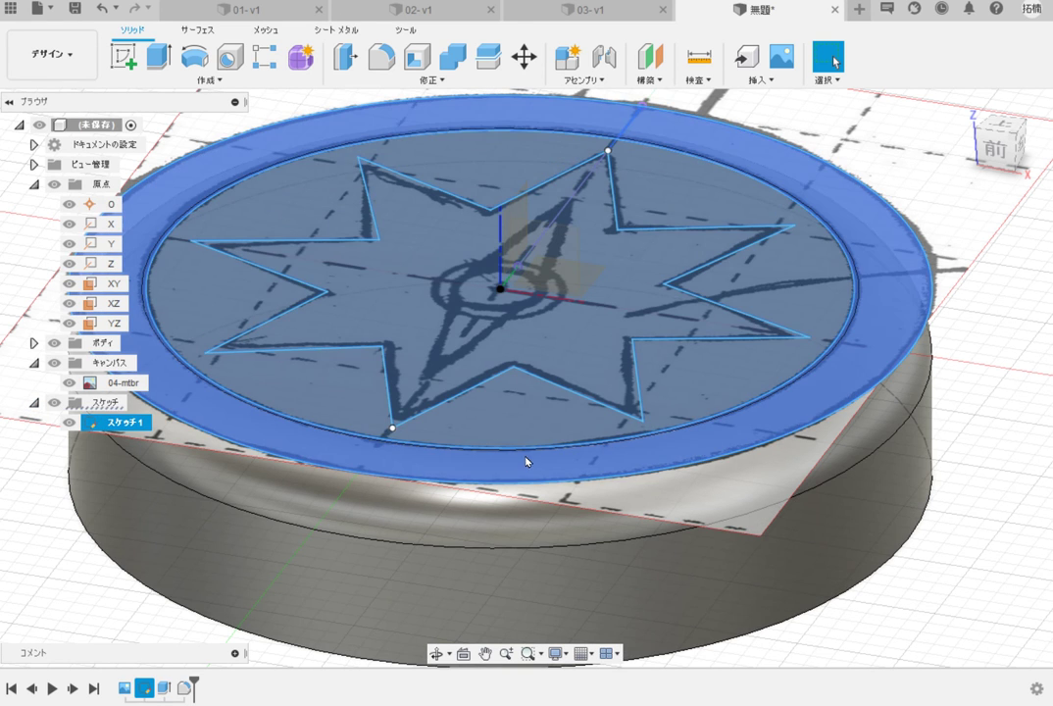
pyautogui.click(517, 419)
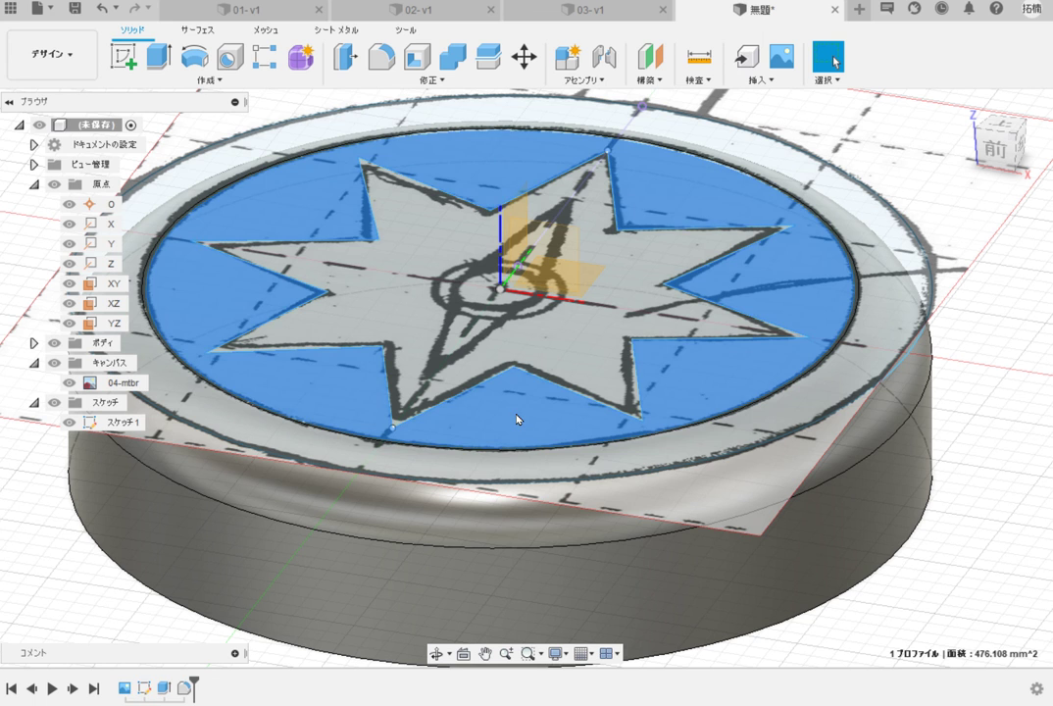
pyautogui.press('e')
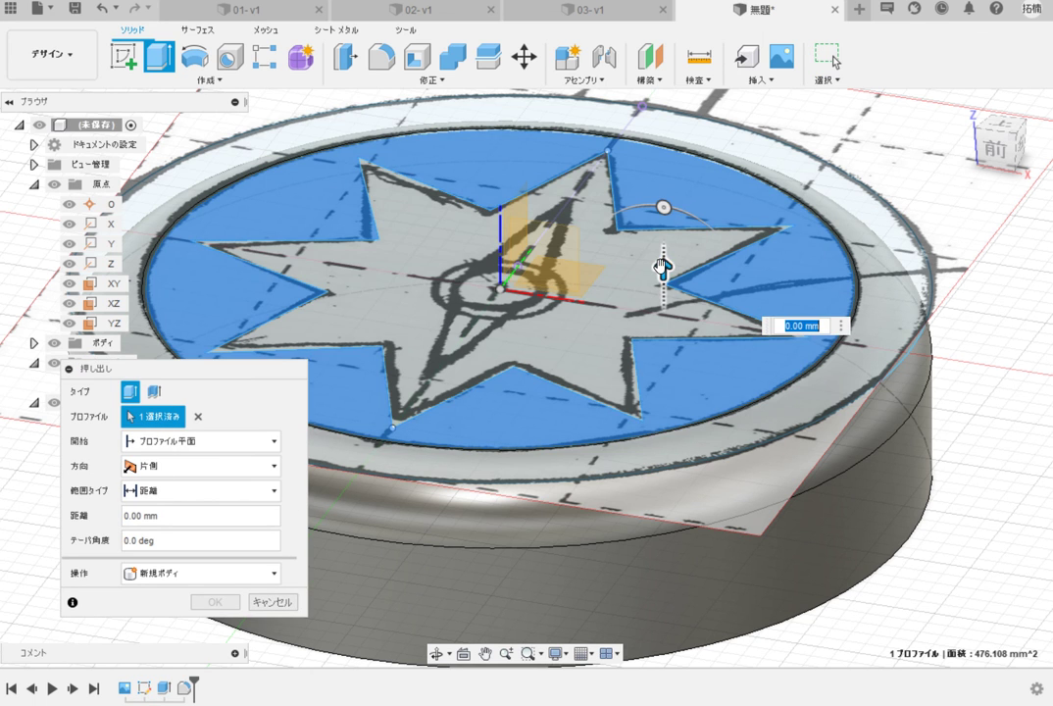
pyautogui.moveTo(663, 267); pyautogui.dragTo(649, 300)
pyautogui.click(214, 626)
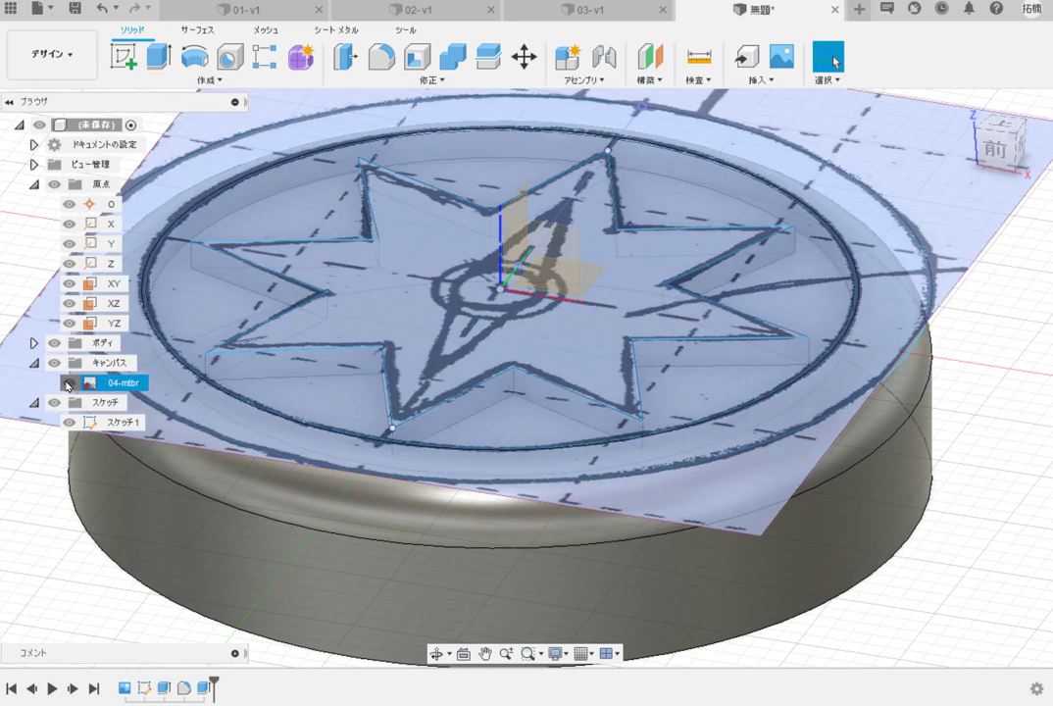
# Hide the 04-mtbr canvas and the whole sketches folder so only the compass body and origin planes are displayed
pyautogui.click(69, 382)
pyautogui.scroll(-4, 481, 368)
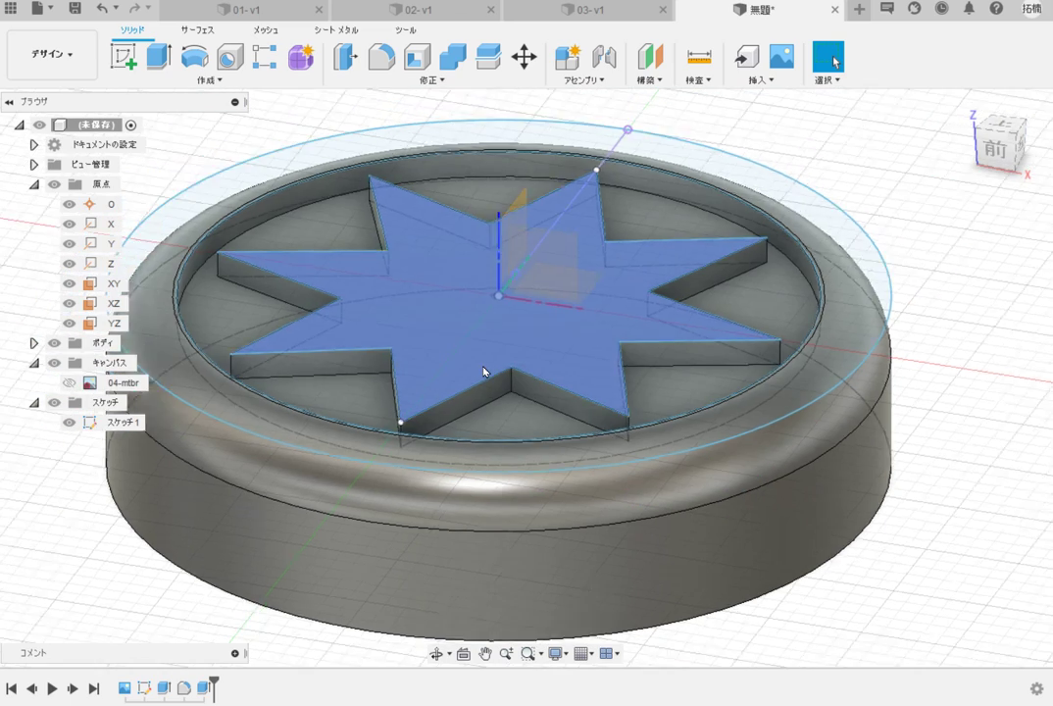
pyautogui.scroll(3, 473, 586)
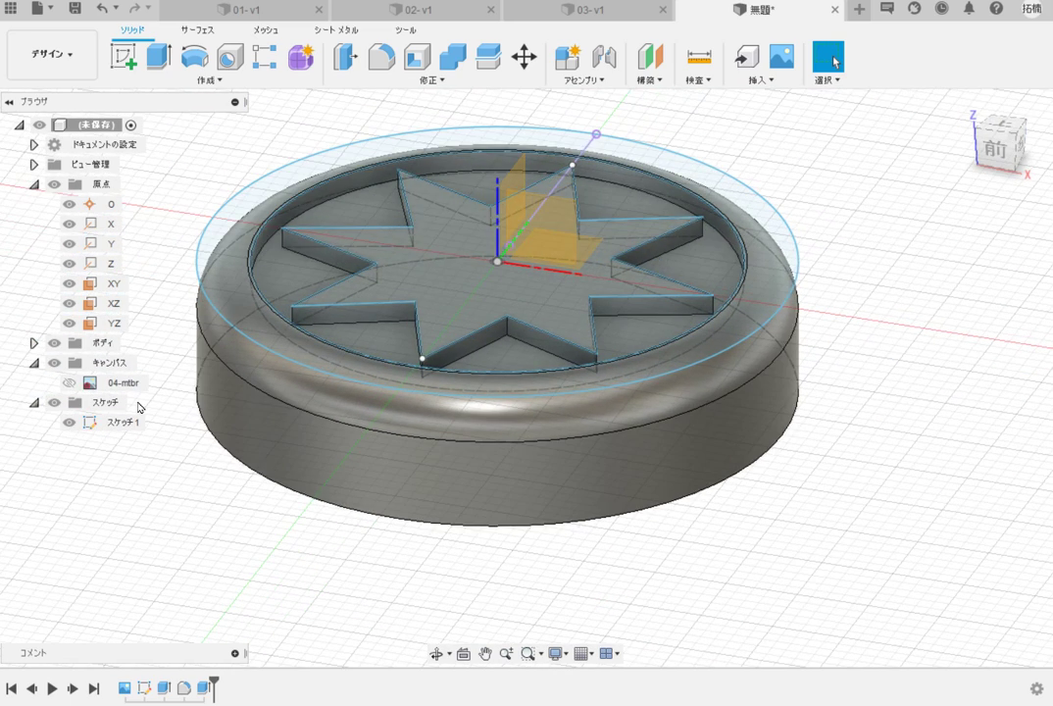
pyautogui.click(54, 402)
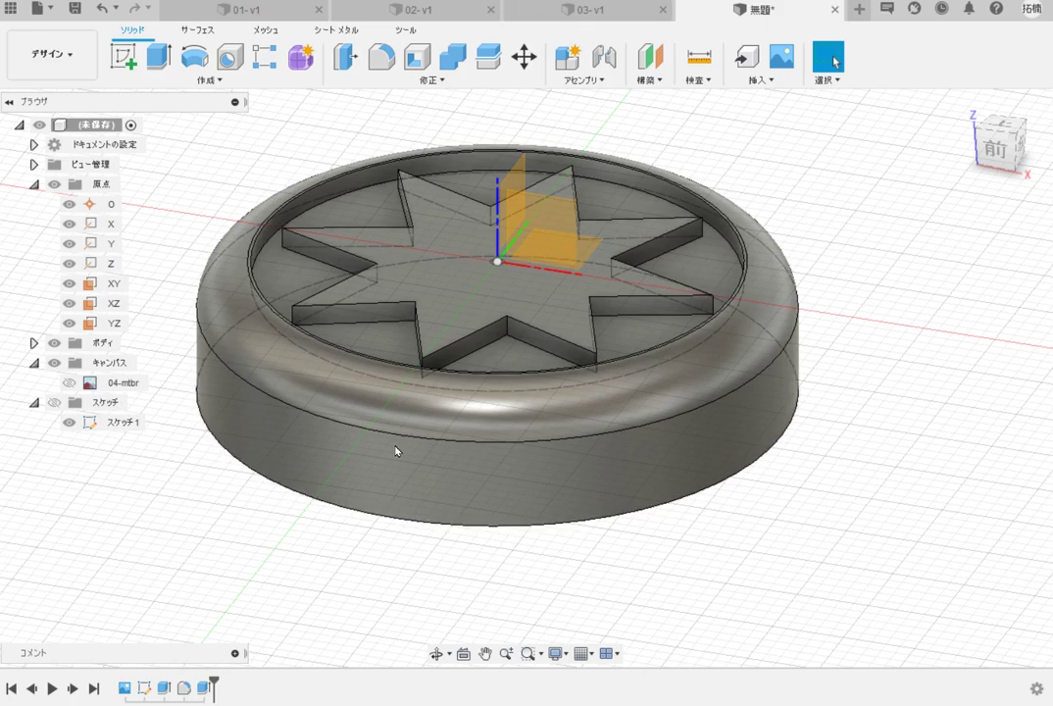
pyautogui.moveTo(995, 160); pyautogui.dragTo(1003, 174)
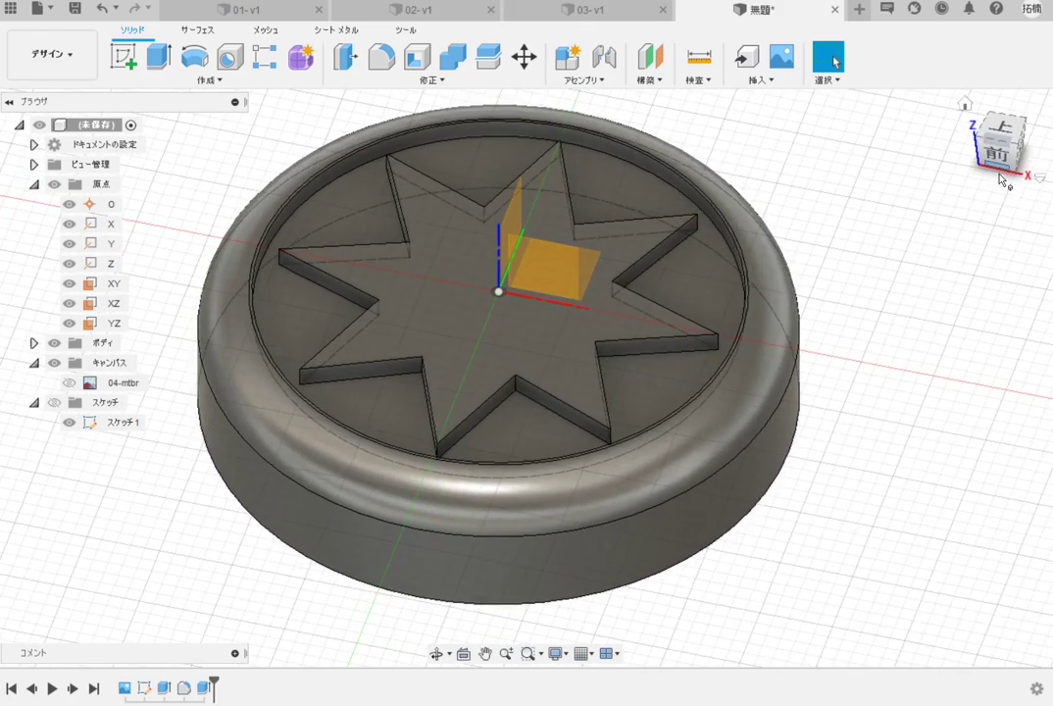